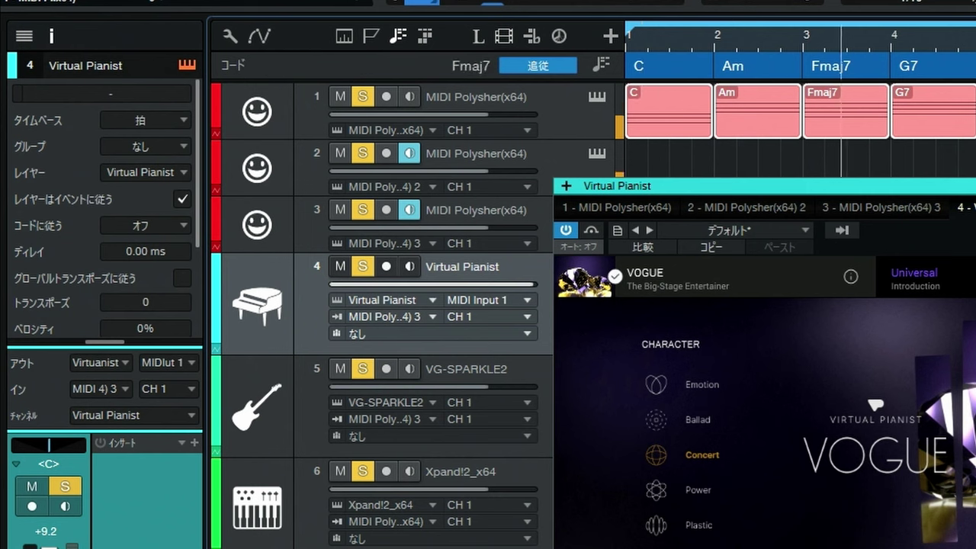
# Step: Return the song to the start, enable monitoring on the Virtual Pianist track, and play the chord progression through it
pyautogui.press('space')
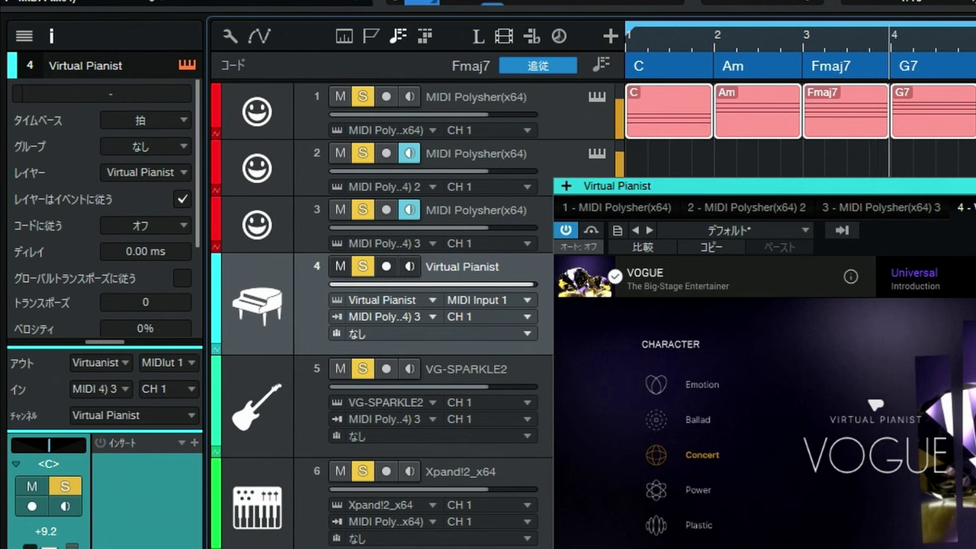
pyautogui.press(',')
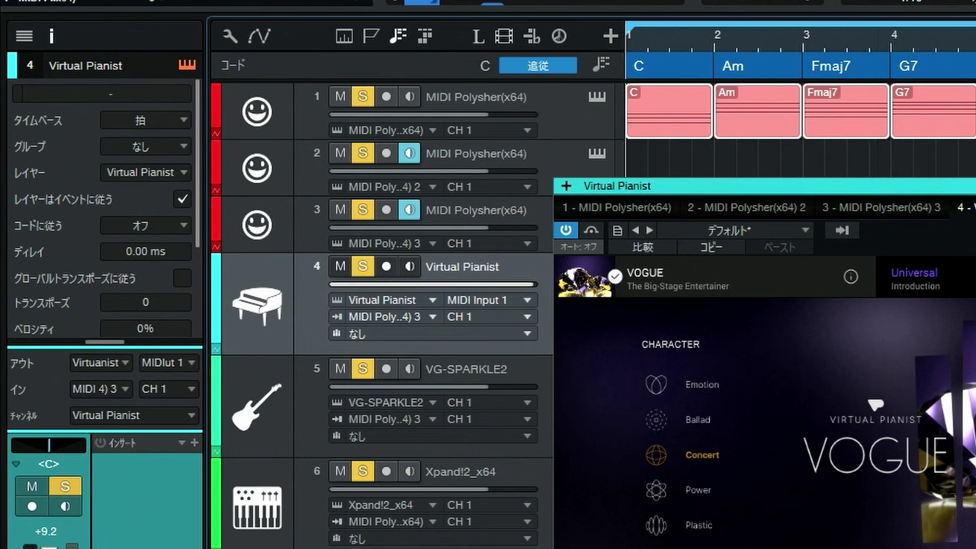
pyautogui.click(410, 267)
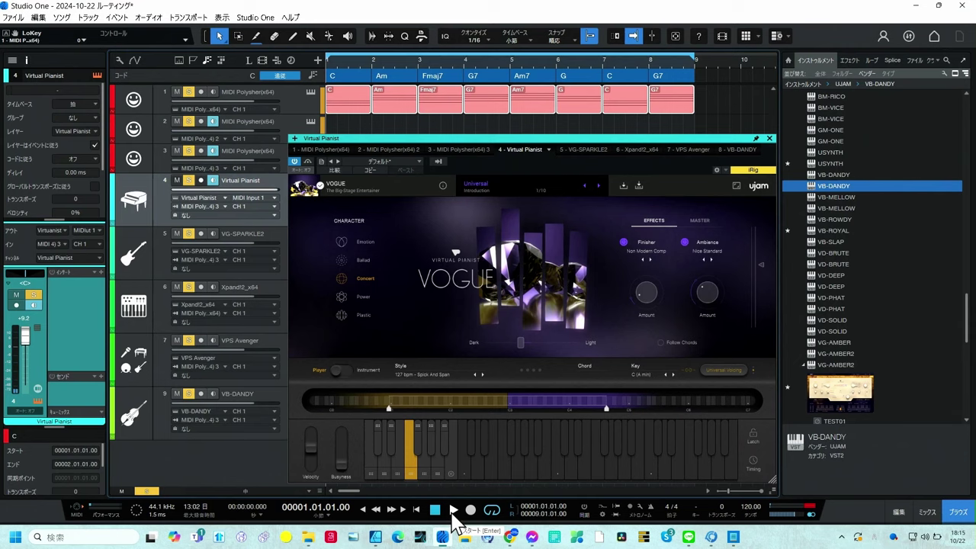
pyautogui.click(453, 511)
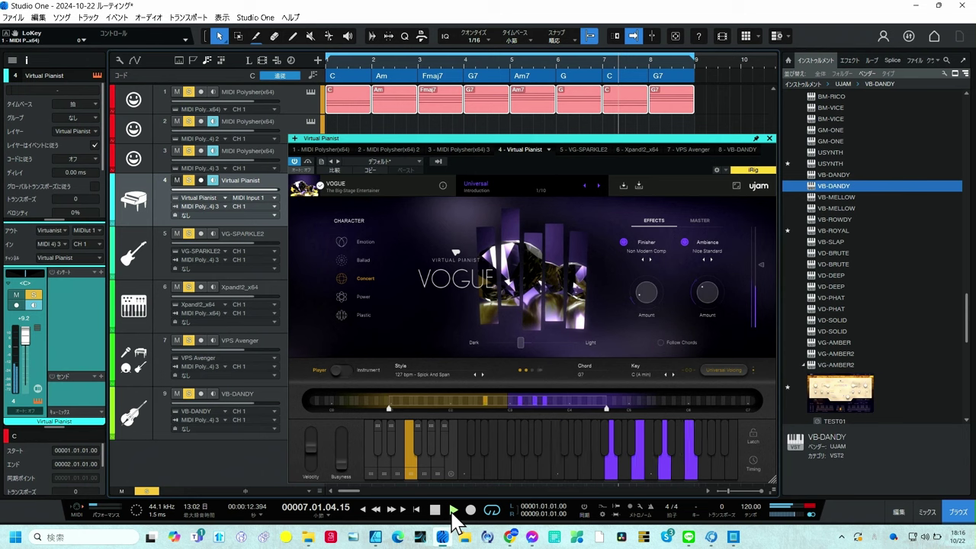
pyautogui.click(453, 510)
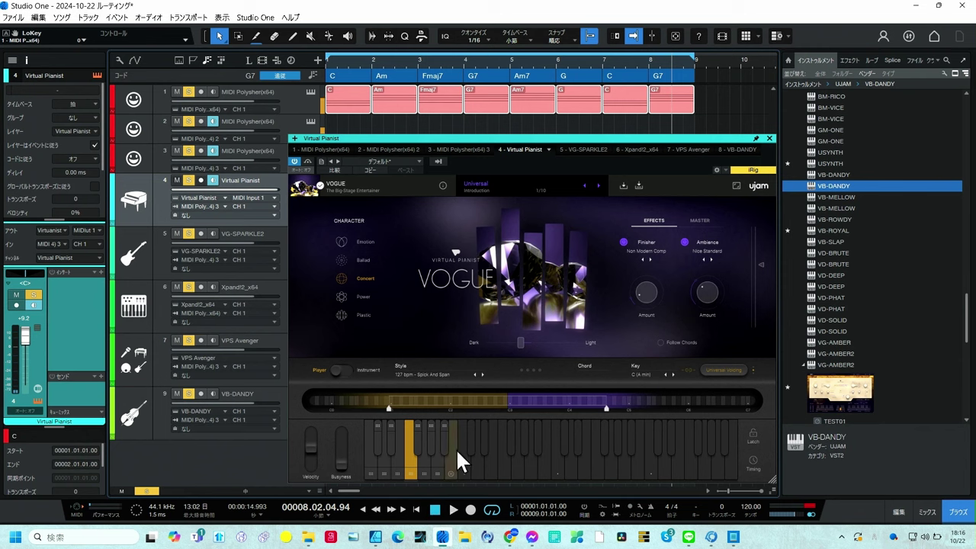
# Step: Audition Virtual Pianist styles during playback, starting with 128 bpm - Backbone and ending with 140 bpm - Pep In Your Step
pyautogui.click(471, 373)
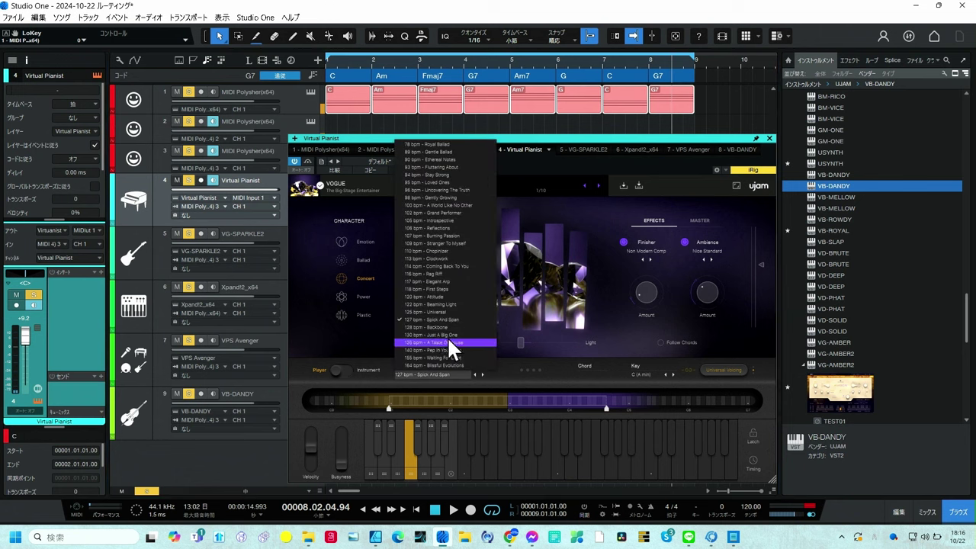
pyautogui.click(448, 336)
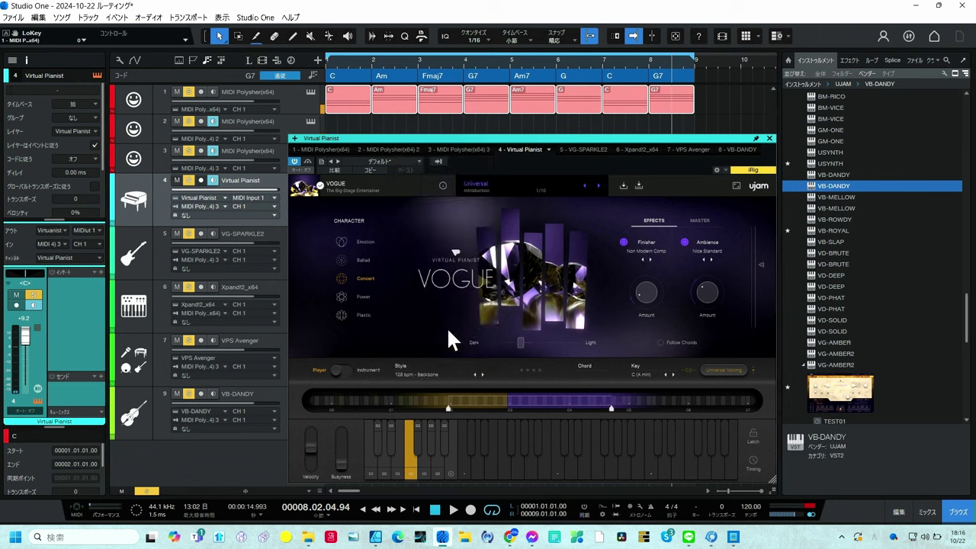
pyautogui.click(453, 510)
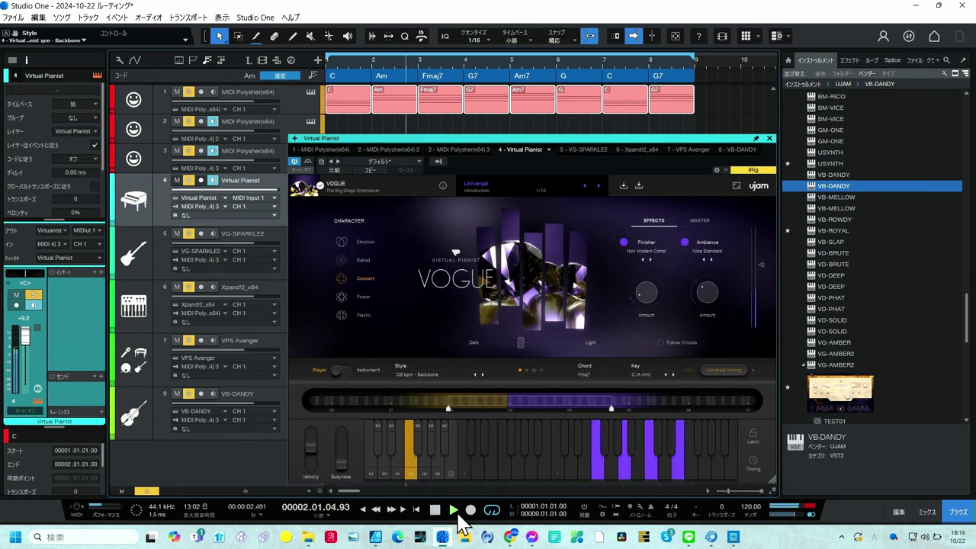
pyautogui.click(481, 374)
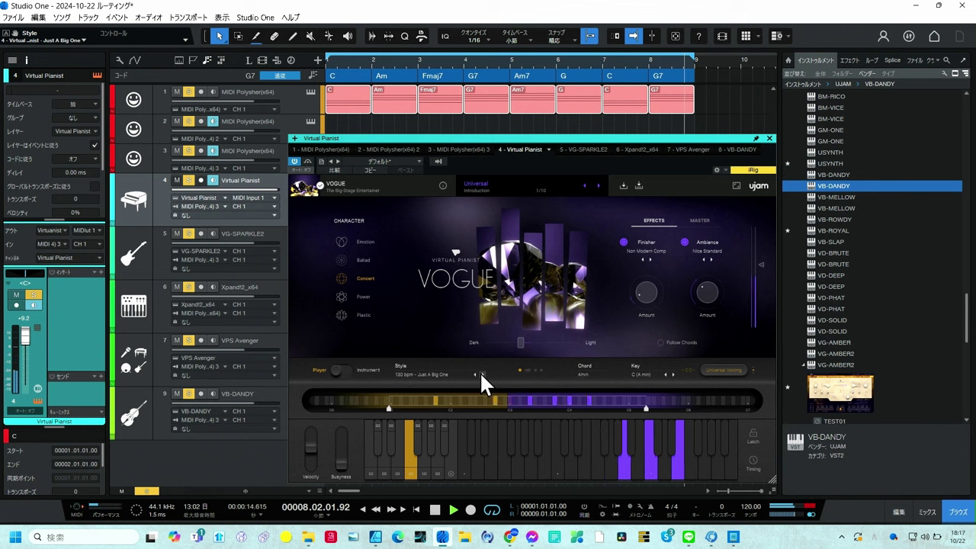
pyautogui.click(481, 374)
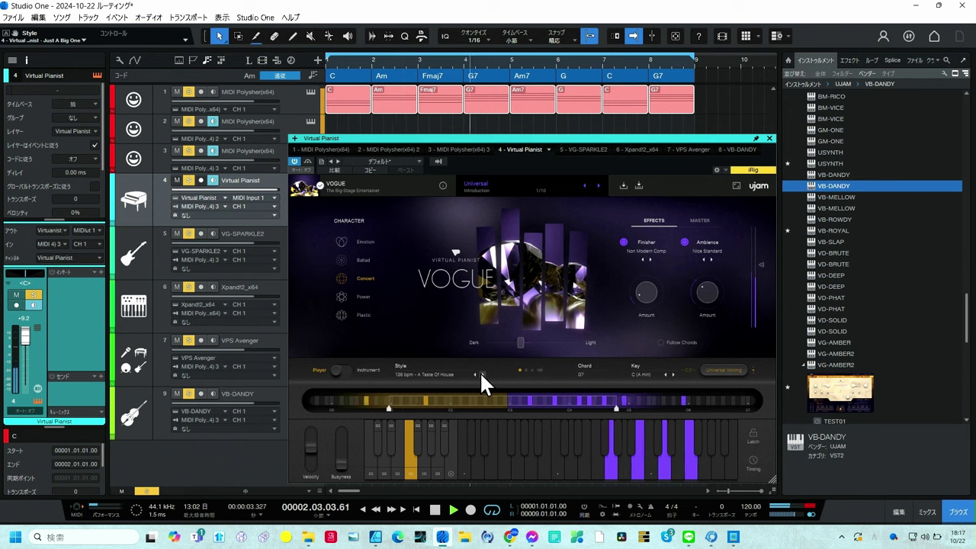
pyautogui.click(480, 374)
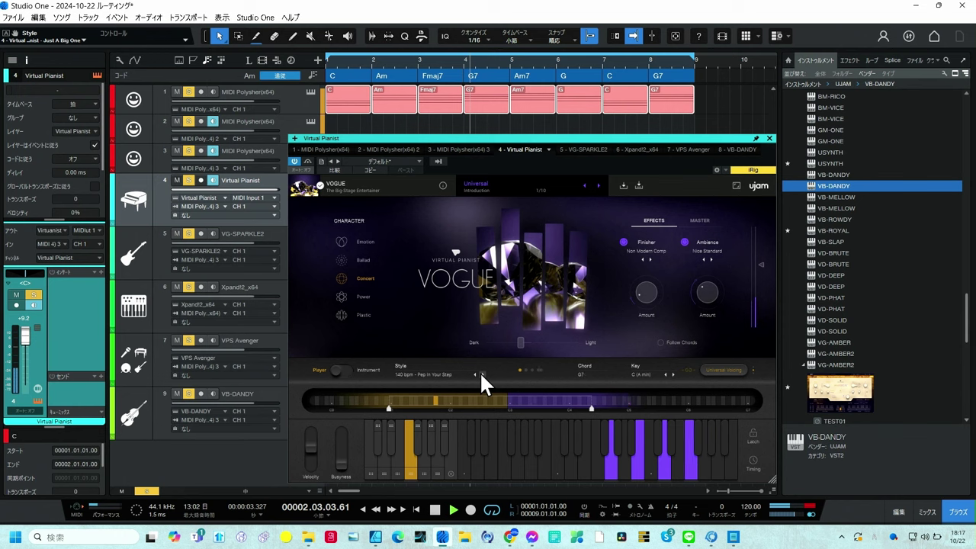
pyautogui.press('space')
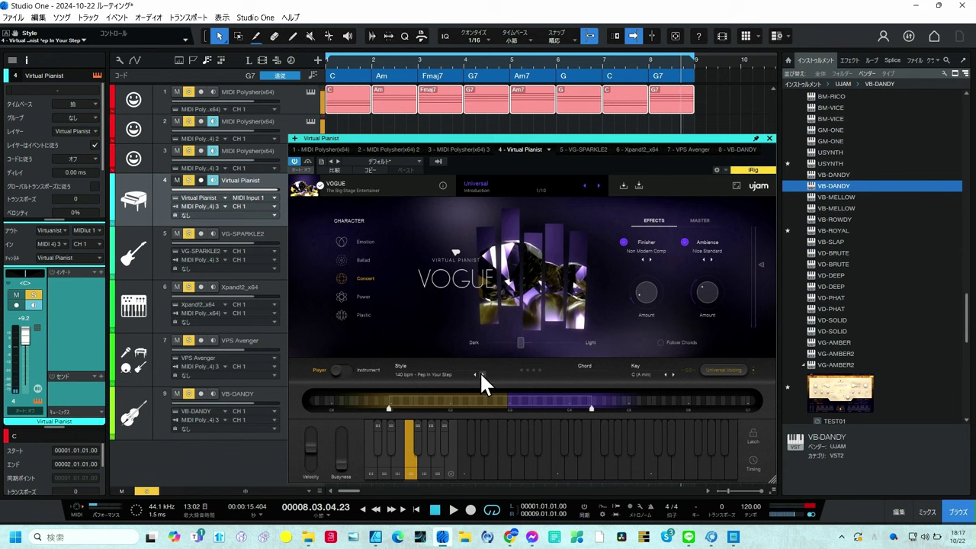
# Step: Play the song from the start and switch Virtual Pianist to the next style phrase up its keyboard
pyautogui.click(417, 509)
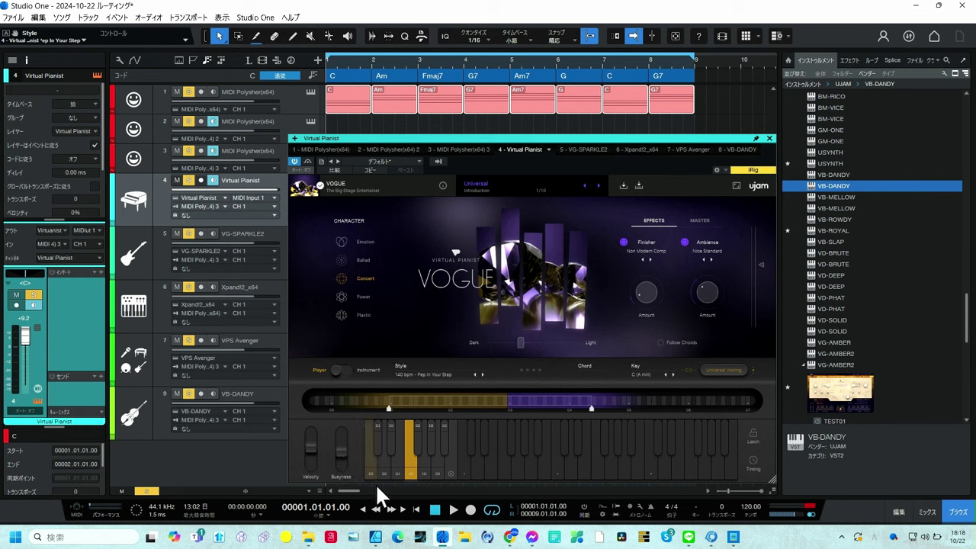
pyautogui.click(454, 513)
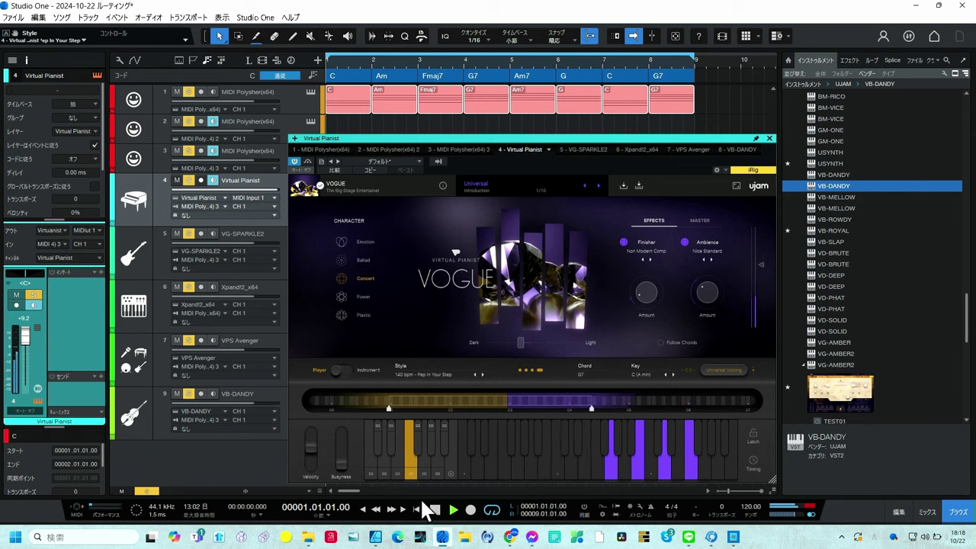
pyautogui.click(424, 460)
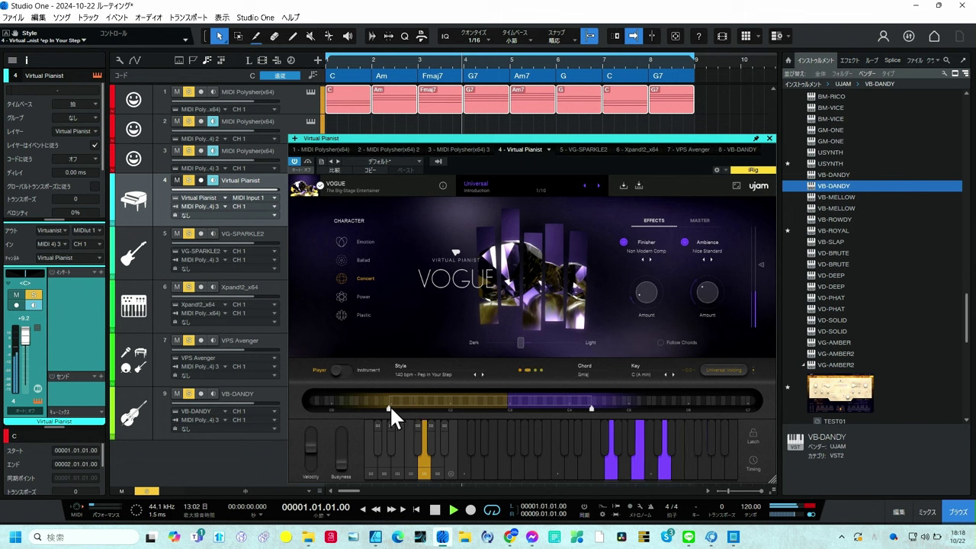
# Step: Set Virtual Pianist's left range to G2 and right range to F5, and stop playback
pyautogui.moveTo(389, 405); pyautogui.dragTo(483, 428)
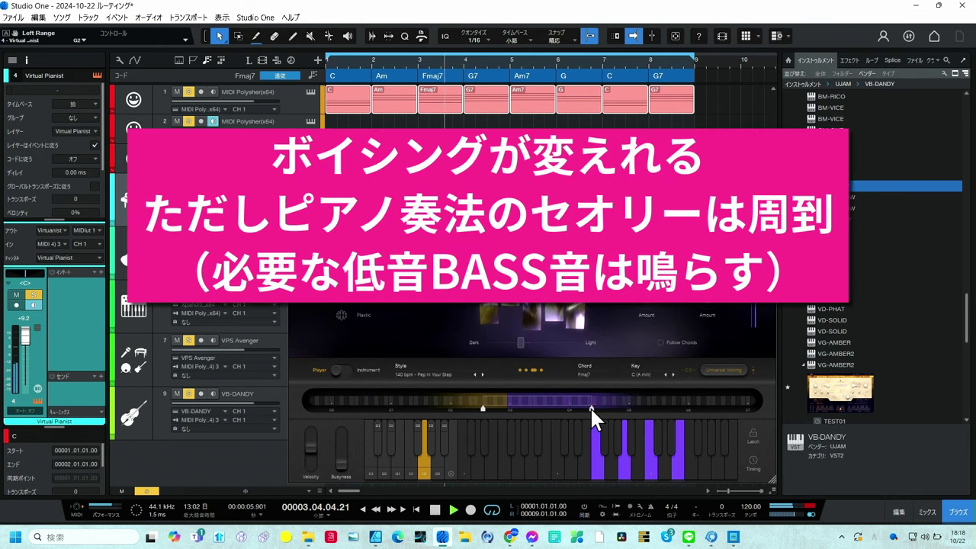
pyautogui.moveTo(591, 408); pyautogui.dragTo(657, 435)
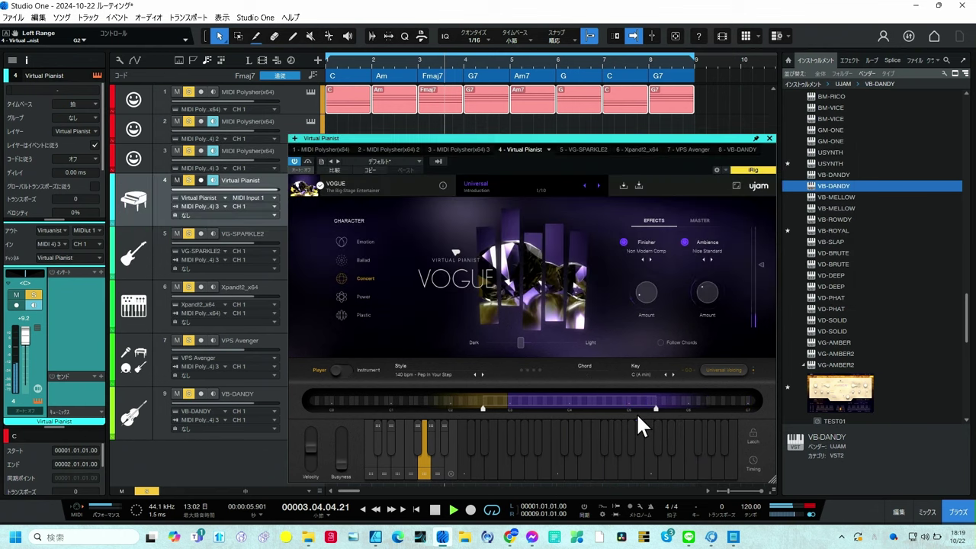
pyautogui.press('space')
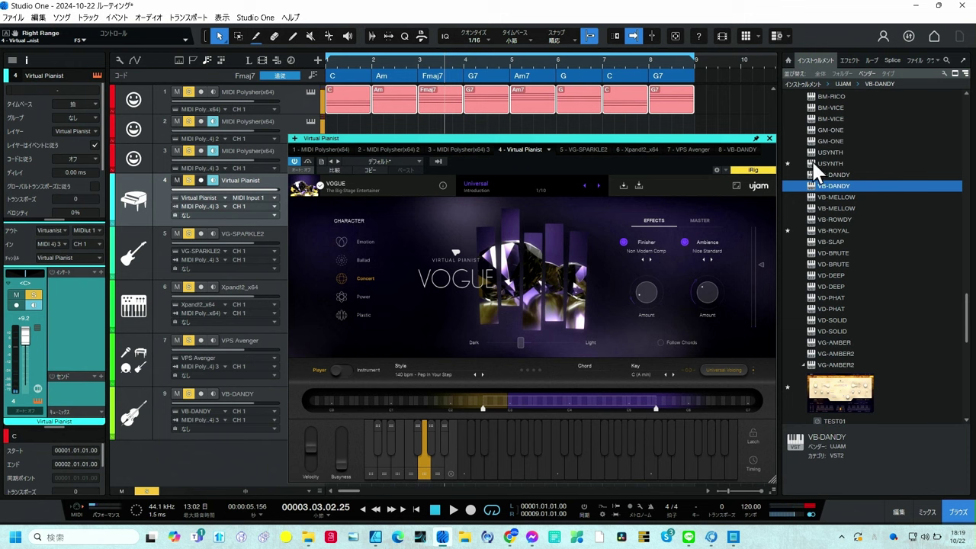
# Step: Close Virtual Pianist, enable monitoring on the VG-SPARKLE2 track, and choose MIDI Polysher(x64) 3 as its input
pyautogui.click(770, 139)
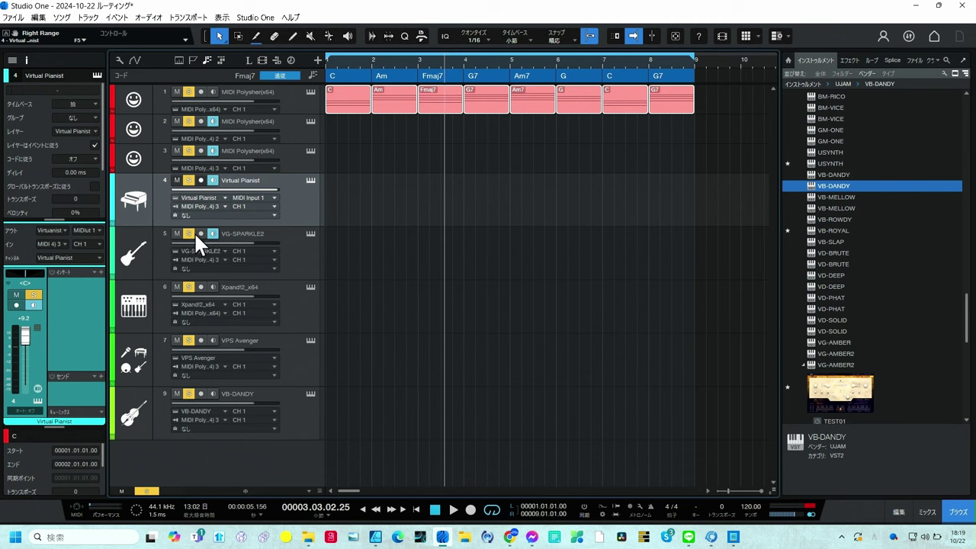
pyautogui.click(221, 259)
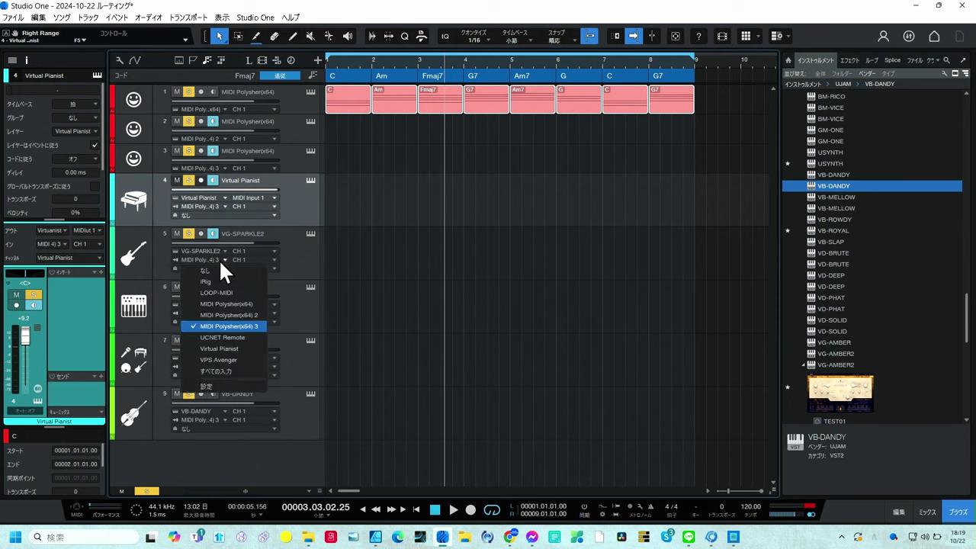
pyautogui.click(217, 326)
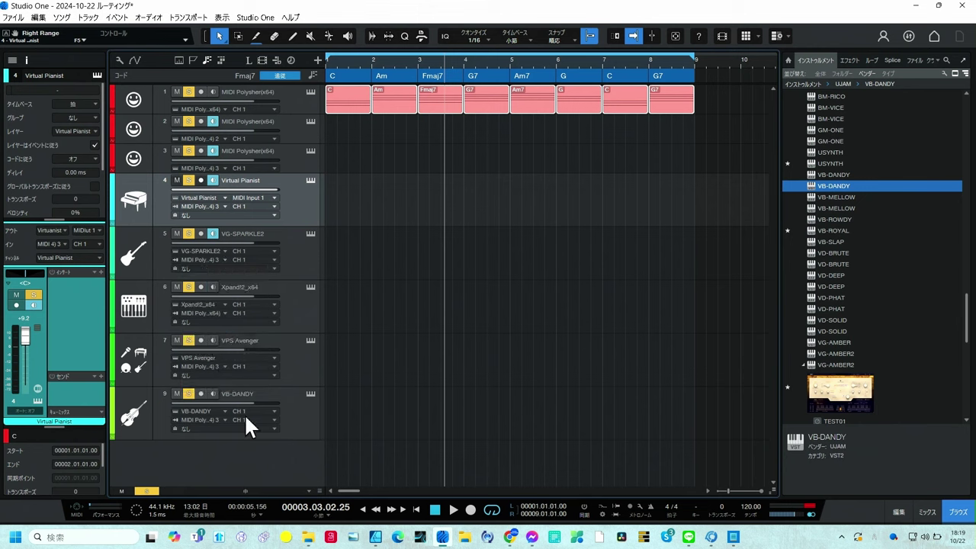
# Step: Play the song from the start and lower the VG-SPARKLE2 track volume to -3.3
pyautogui.click(416, 509)
pyautogui.click(453, 510)
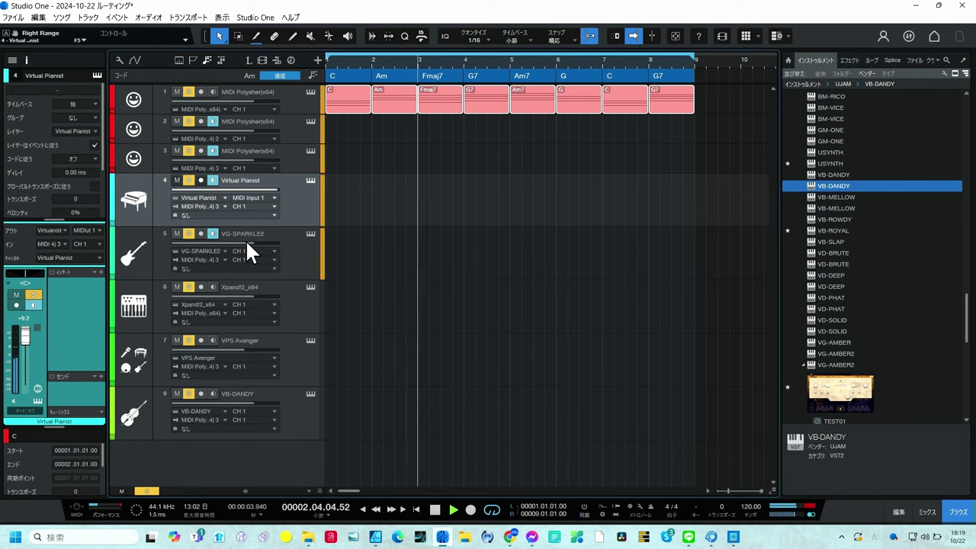
pyautogui.moveTo(247, 243); pyautogui.dragTo(242, 244)
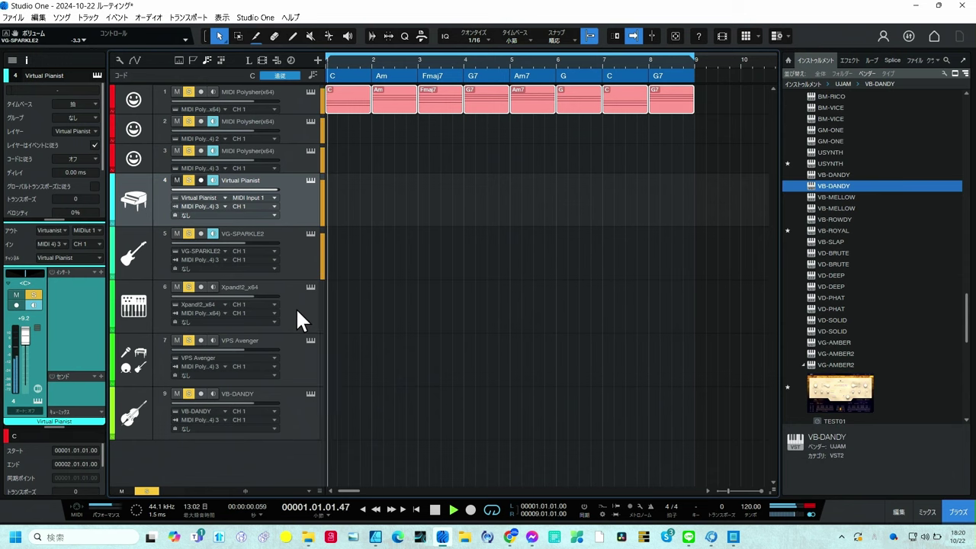
pyautogui.press('space')
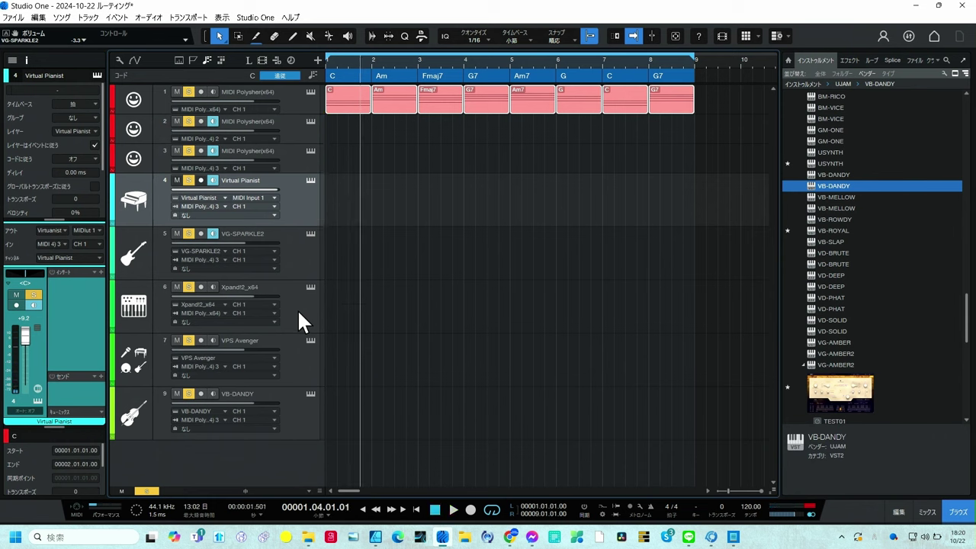
# Step: Open the VG-SPARKLE2 instrument, advance its style to 95 bpm - Be Bold during playback, and raise its volume to +7.4 dB
pyautogui.click(311, 234)
pyautogui.press('space')
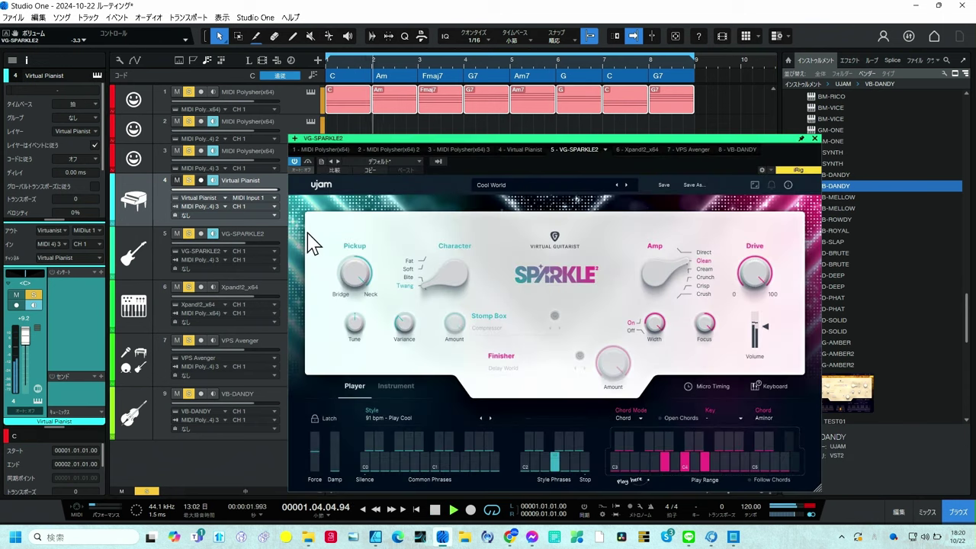
pyautogui.click(490, 418)
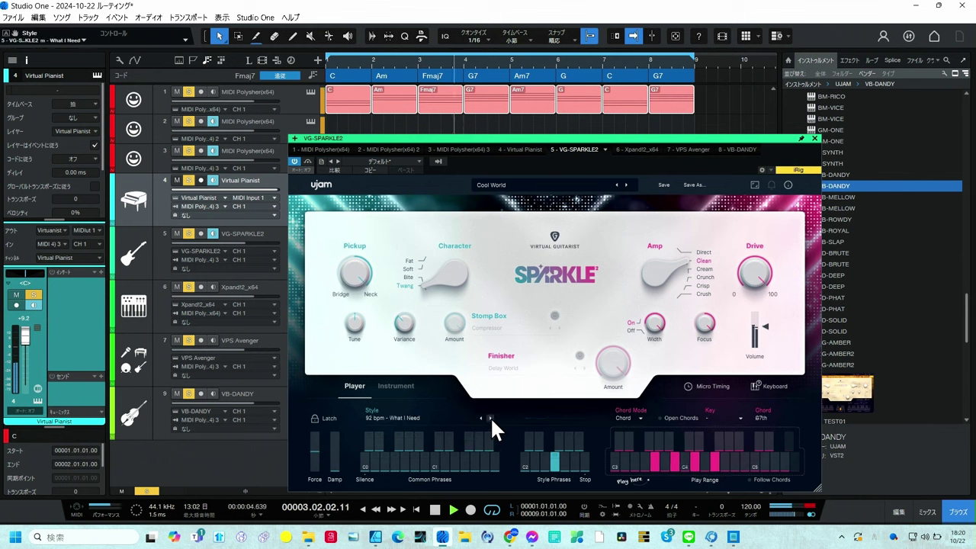
pyautogui.click(490, 418)
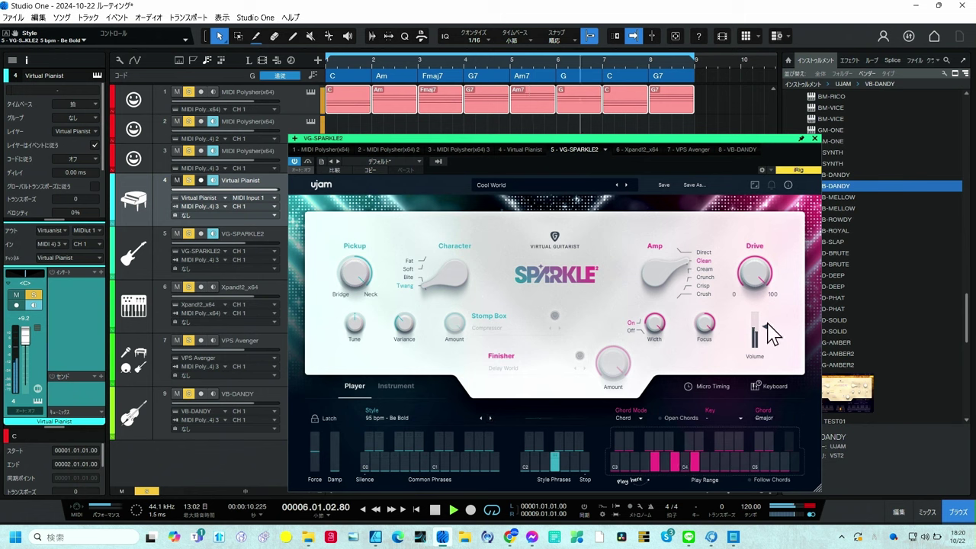
pyautogui.moveTo(768, 330)
pyautogui.mouseDown()
pyautogui.moveTo(774, 306)
pyautogui.moveTo(775, 327)
pyautogui.mouseUp()
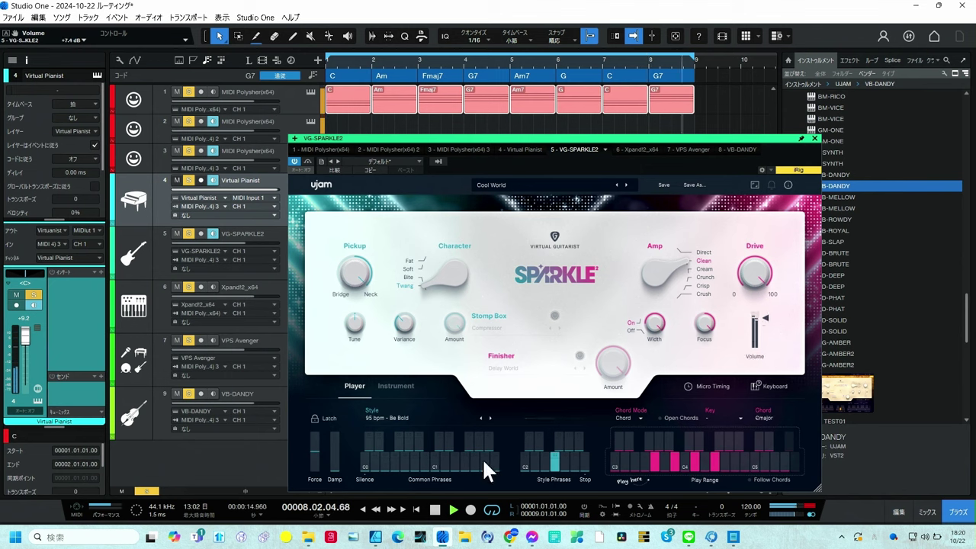
# Step: Advance the SPARKLE style to 96 bpm - Autumn, switch to a higher style phrase, and stop playback
pyautogui.click(488, 418)
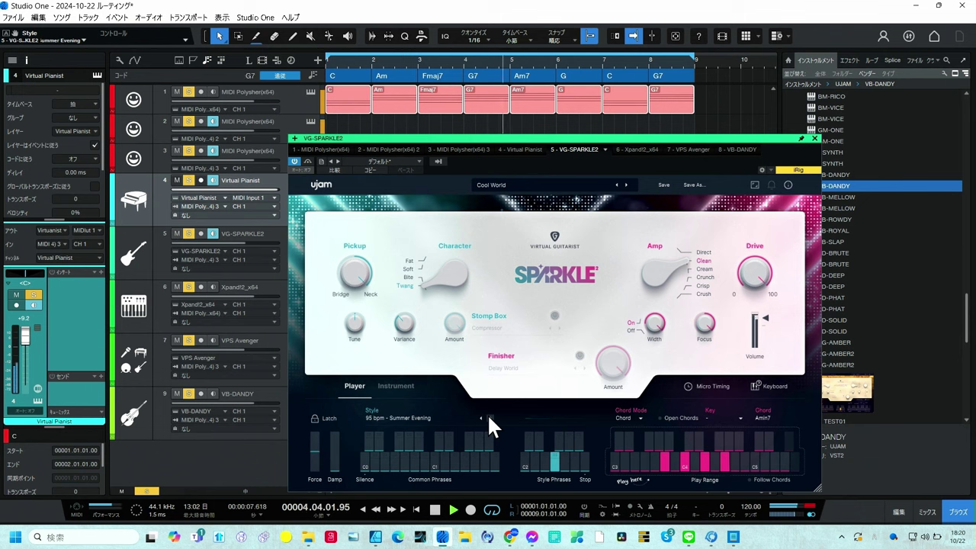
pyautogui.click(488, 418)
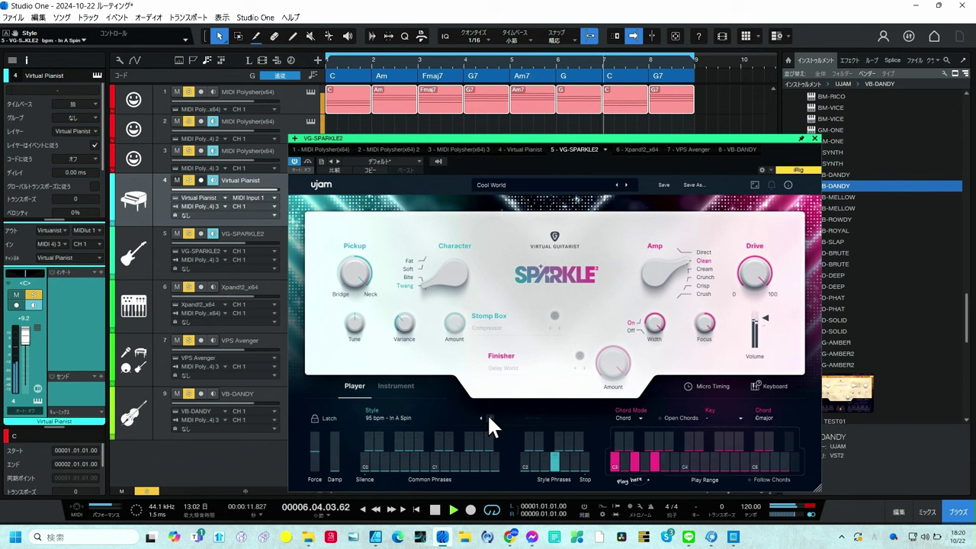
pyautogui.click(488, 418)
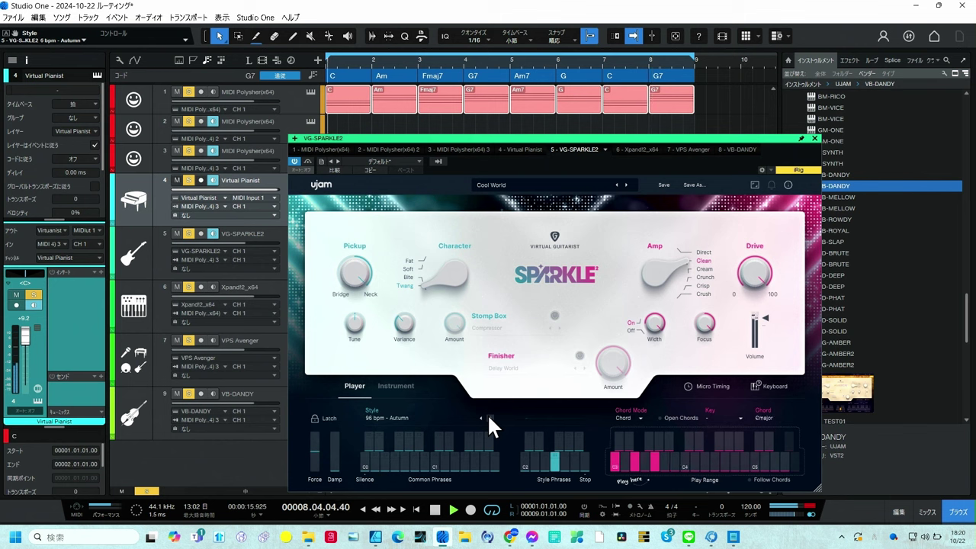
pyautogui.click(571, 462)
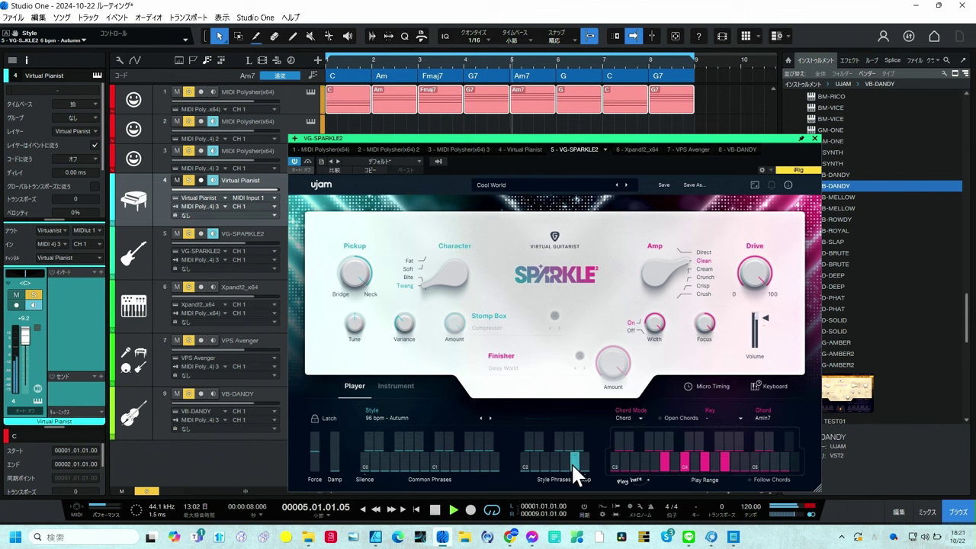
pyautogui.press('space')
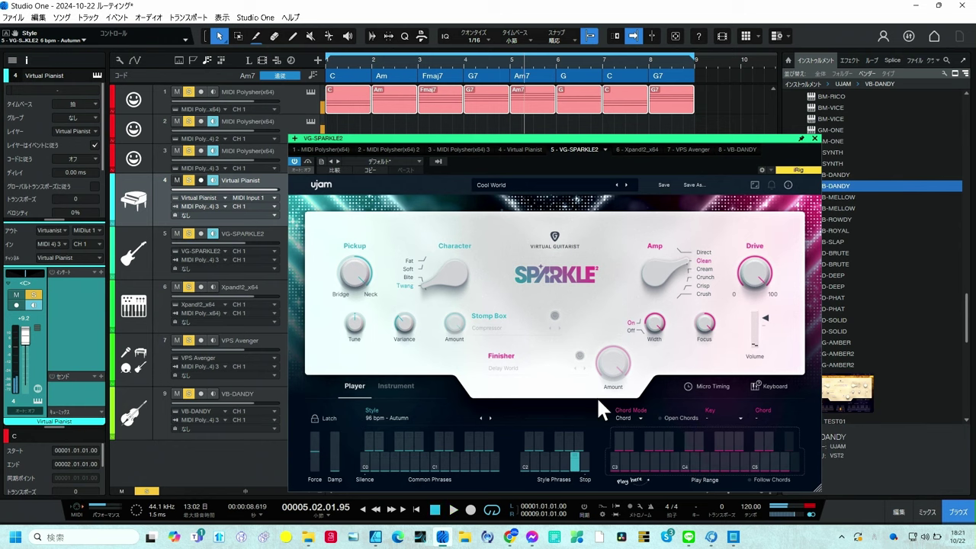
# Step: Close the VG-SPARKLE2 instrument, enable monitoring on the Xpand!2_x64 track, and play the song from the start
pyautogui.click(815, 136)
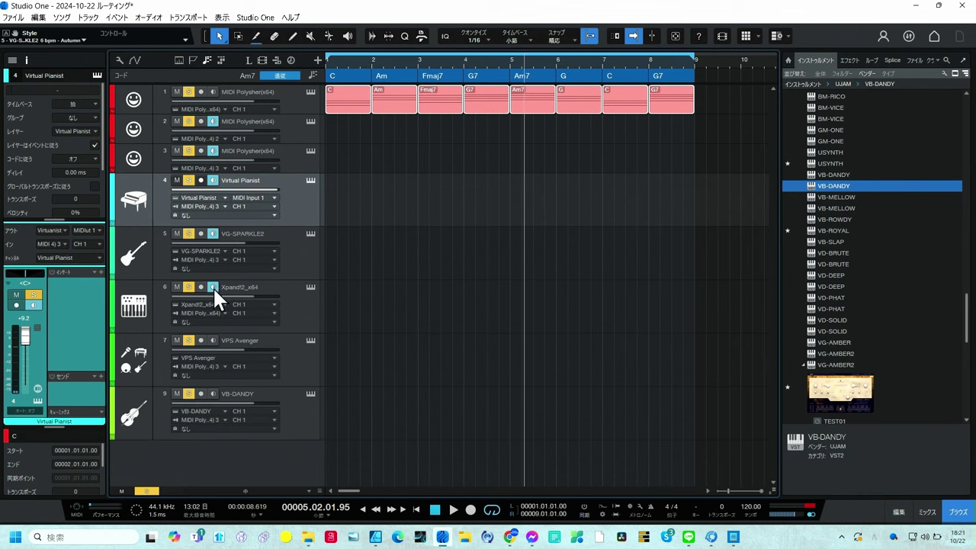
pyautogui.click(205, 313)
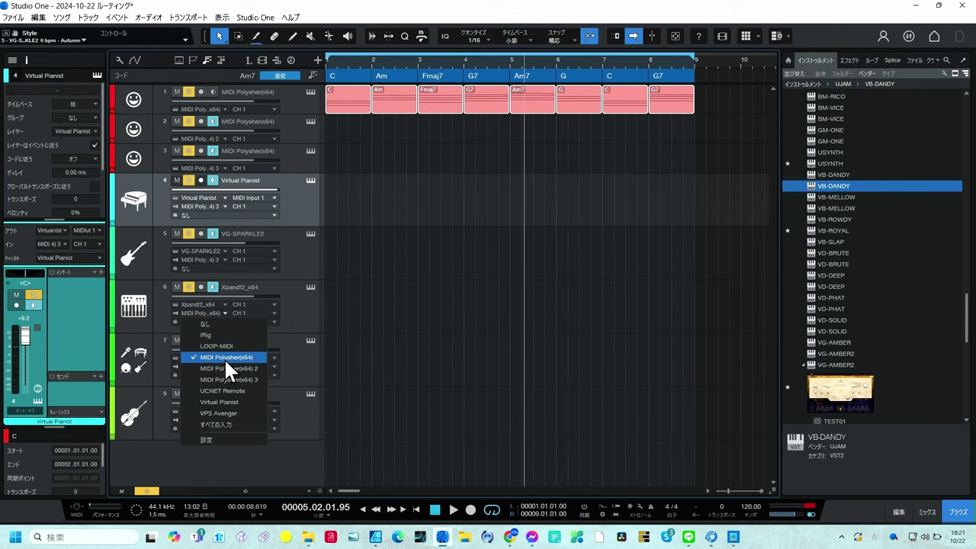
pyautogui.click(294, 328)
pyautogui.click(417, 512)
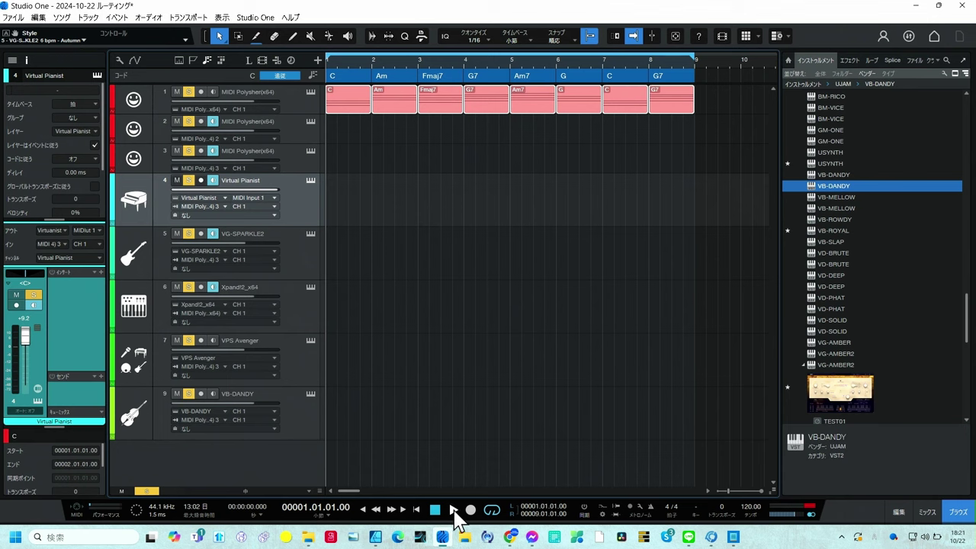
pyautogui.click(453, 511)
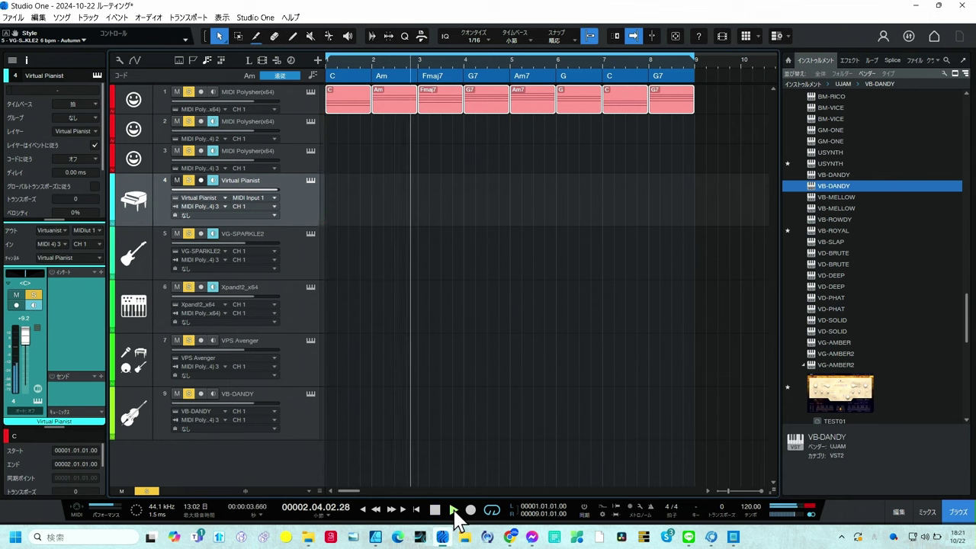
# Step: Set the Xpand!2_x64 track input to MIDI Polysher(x64) 3, lower the VG-SPARKLE2 volume to -6.7, and stop playback
pyautogui.click(224, 312)
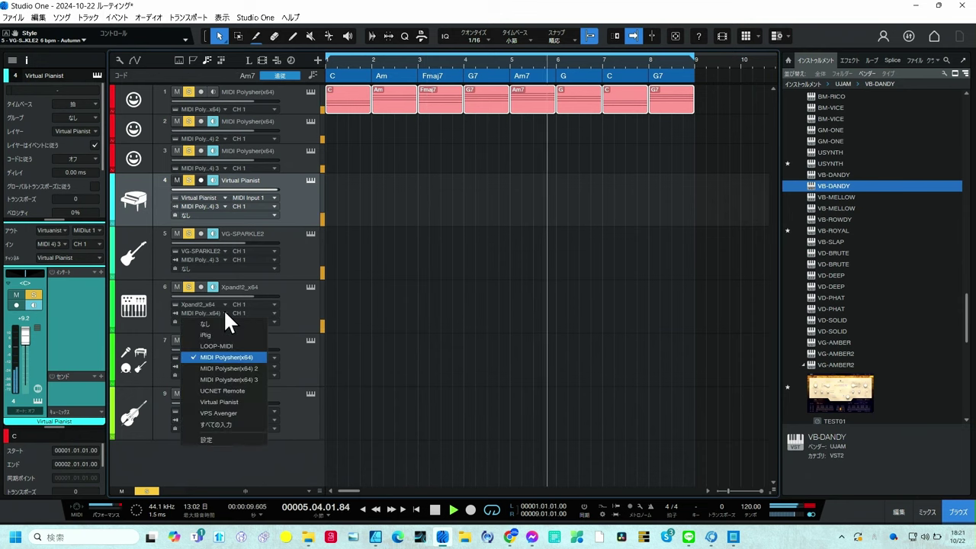
pyautogui.click(208, 380)
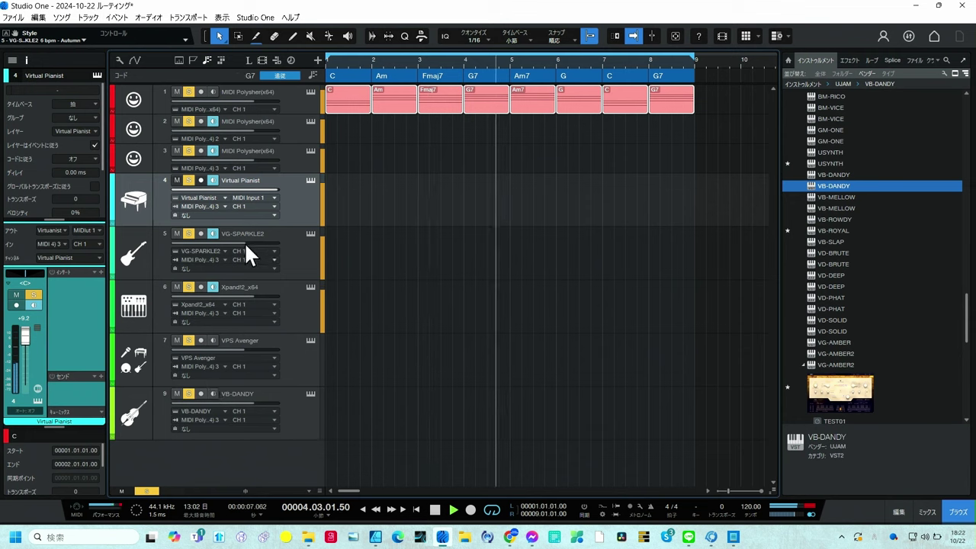
pyautogui.moveTo(245, 243); pyautogui.dragTo(239, 246)
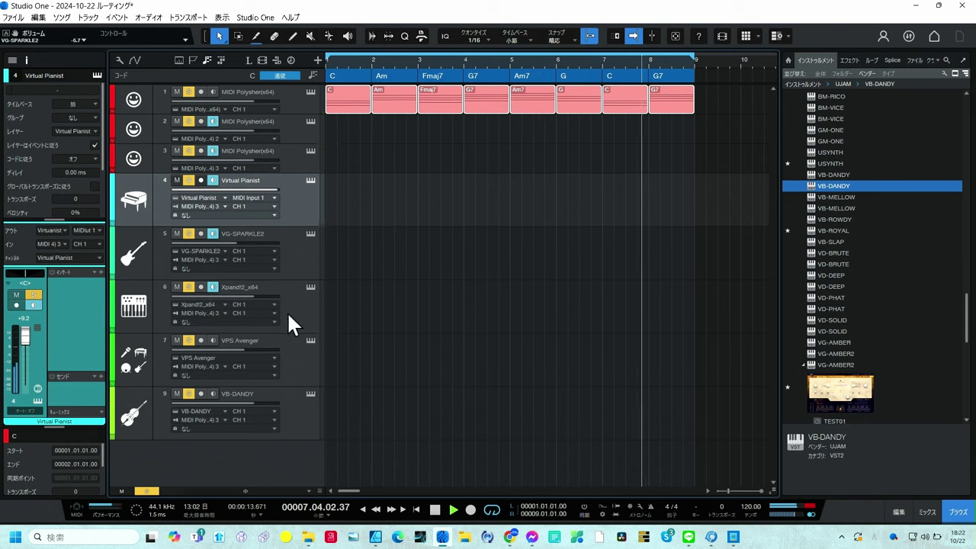
pyautogui.press('space')
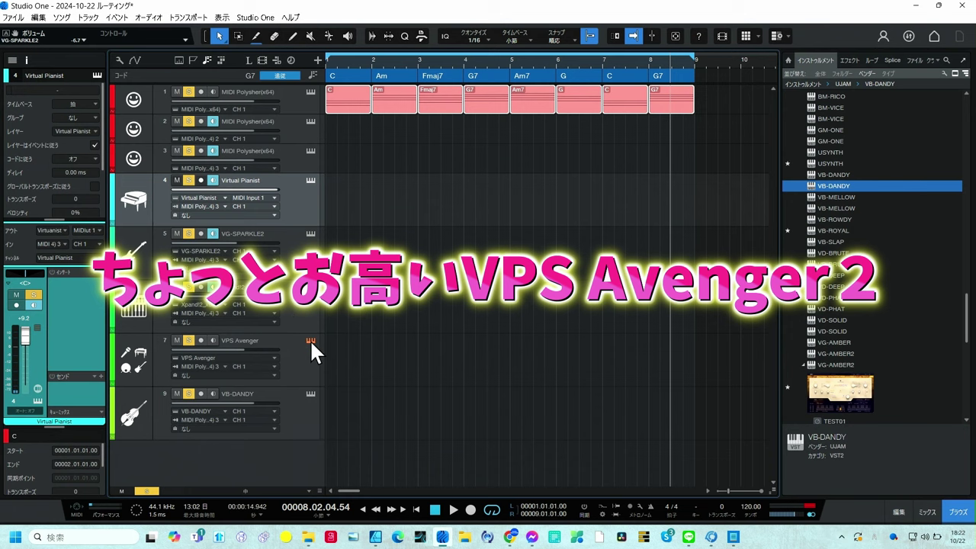
# Step: Open the VPS Avenger instrument with its track monitored and play from the start, muting the Virtual Pianist and VG-SPARKLE2 tracks
pyautogui.click(310, 342)
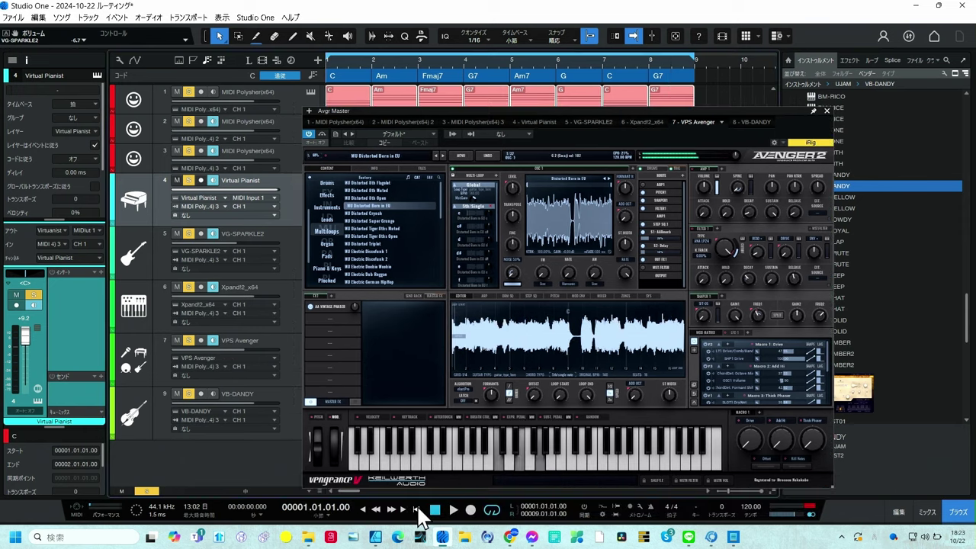
pyautogui.press('space')
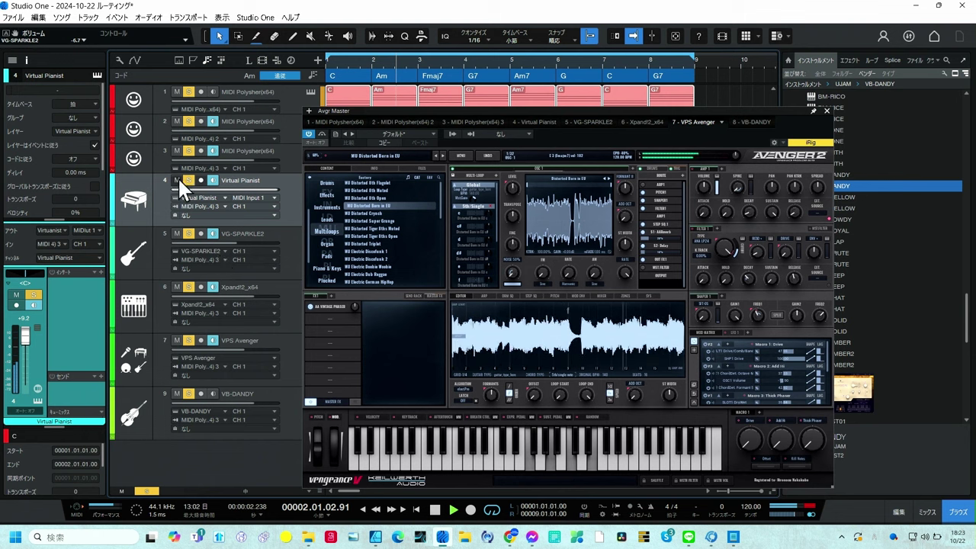
pyautogui.click(176, 233)
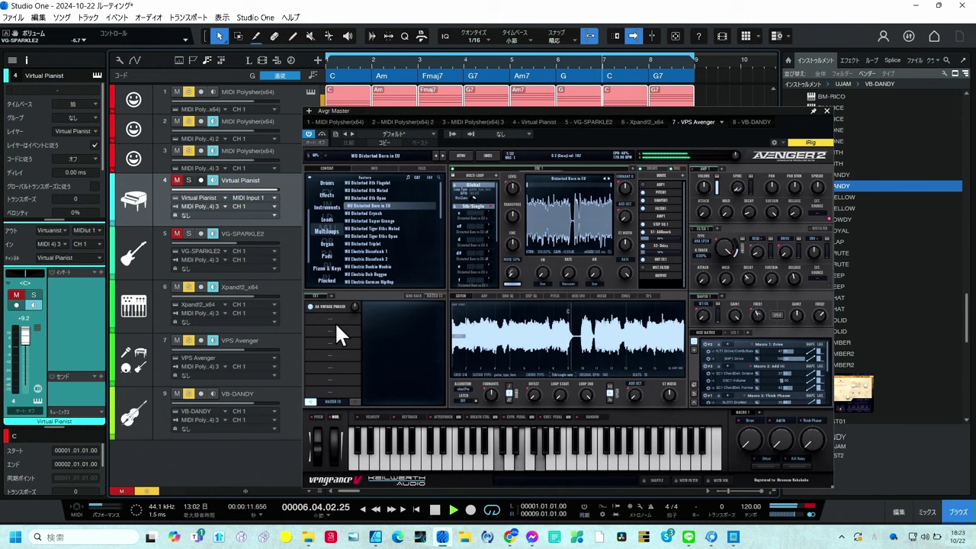
# Step: Audition a Multiloops and a Sequences preset in Avenger during playback, and load the Pads preset PD Another Trance Classic
pyautogui.click(385, 236)
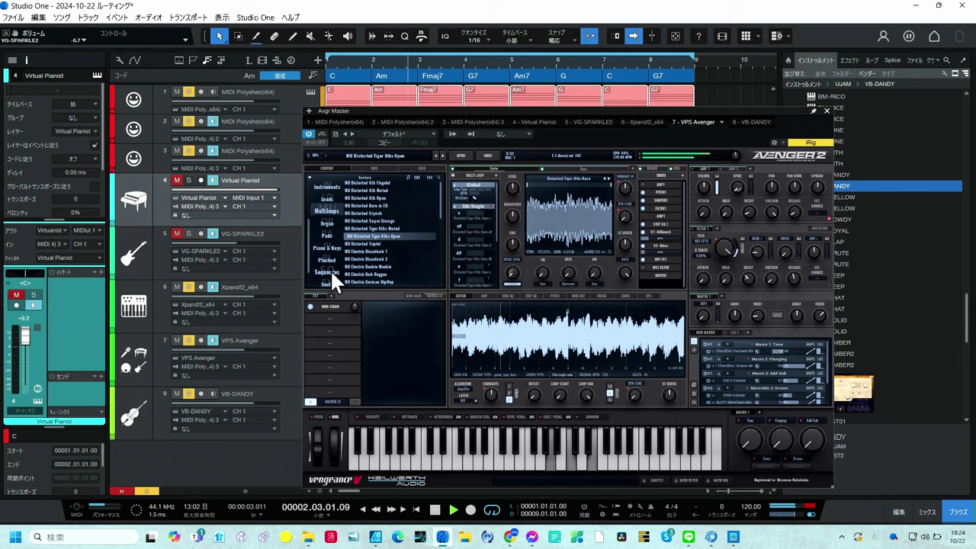
pyautogui.click(328, 273)
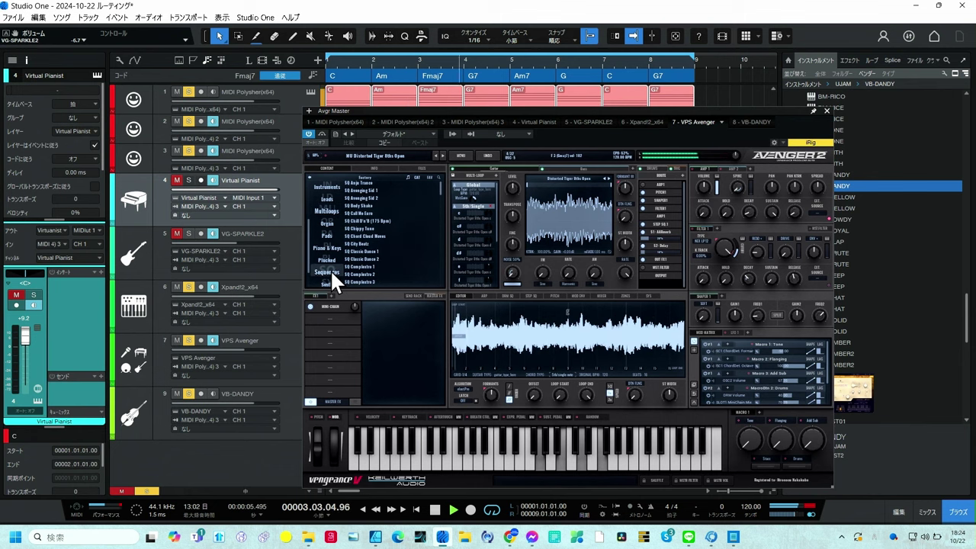
pyautogui.click(366, 236)
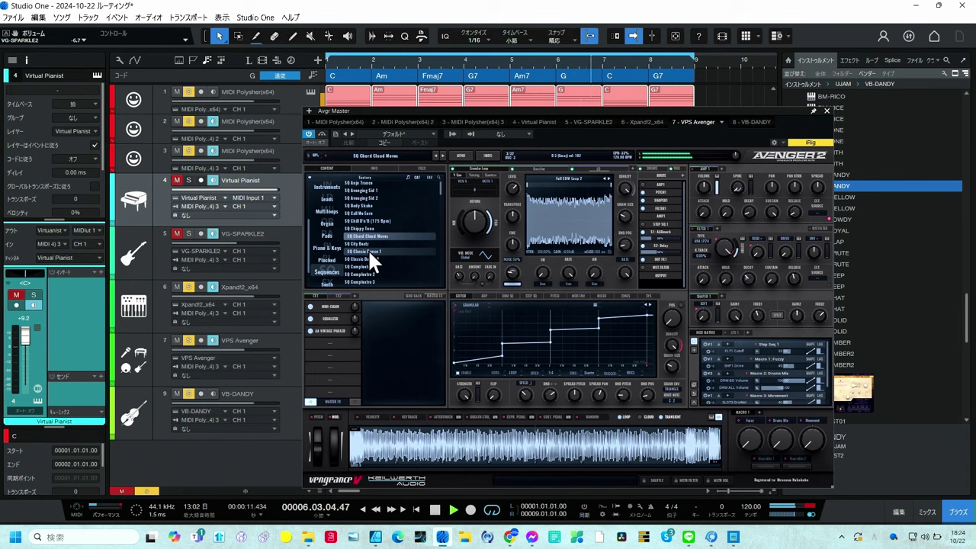
pyautogui.click(325, 195)
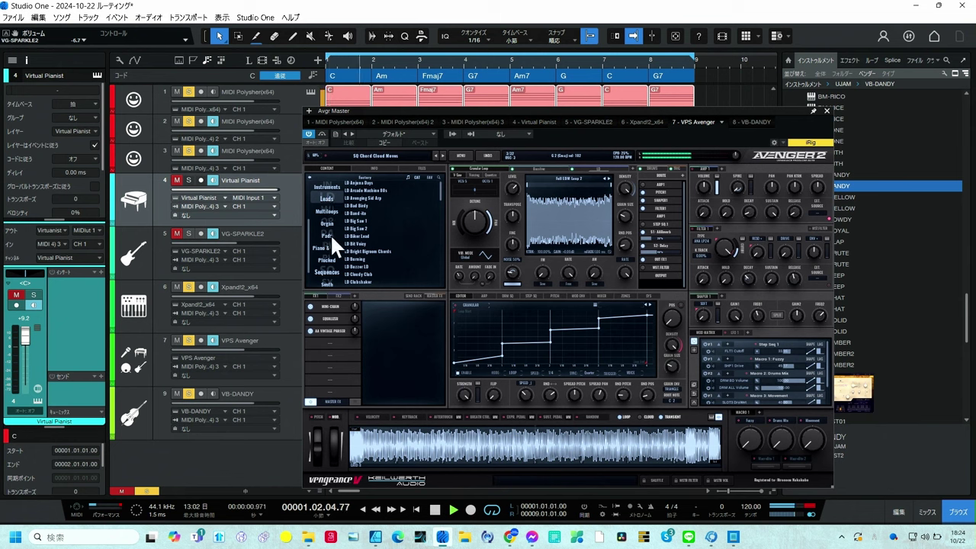
pyautogui.click(330, 233)
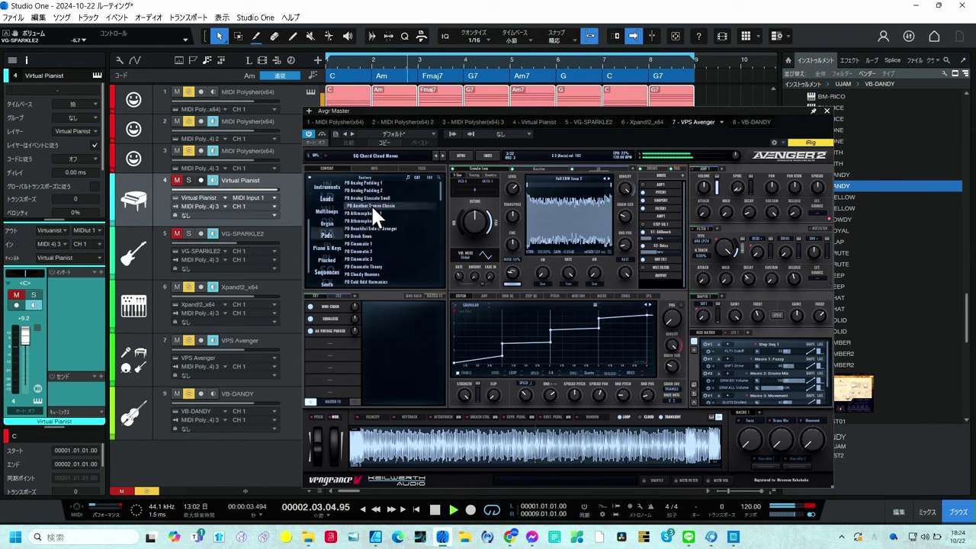
pyautogui.click(371, 204)
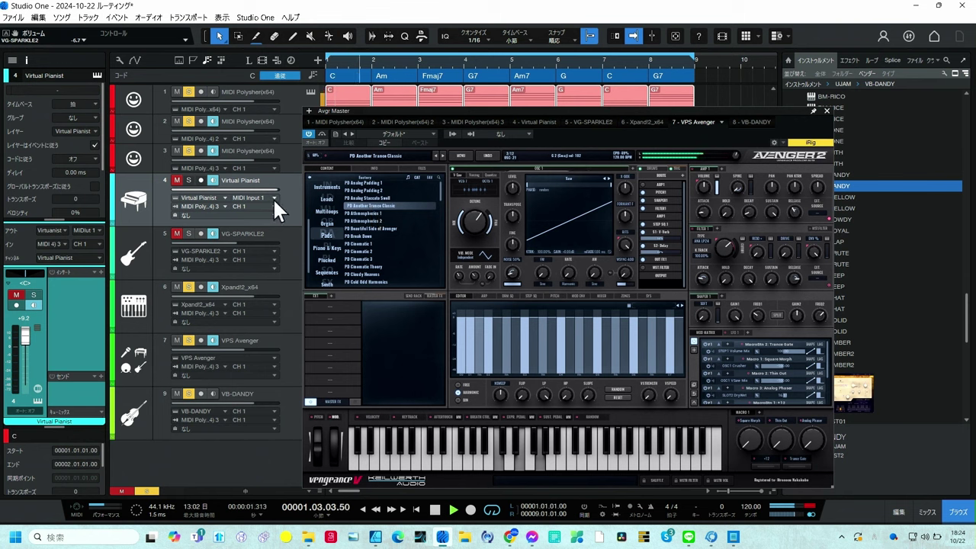
# Step: Unmute the Virtual Pianist and VG-SPARKLE2 tracks and close the Avenger instrument
pyautogui.click(177, 180)
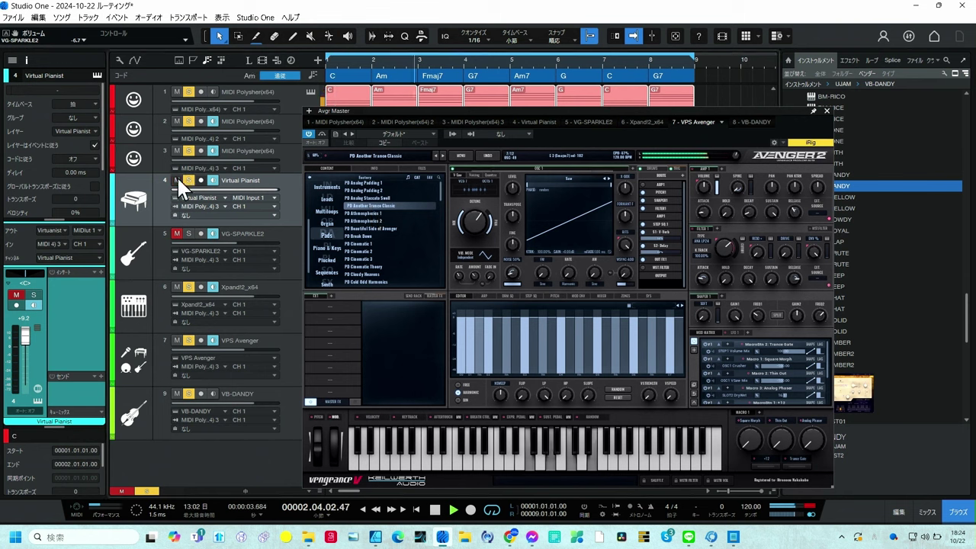
pyautogui.click(177, 234)
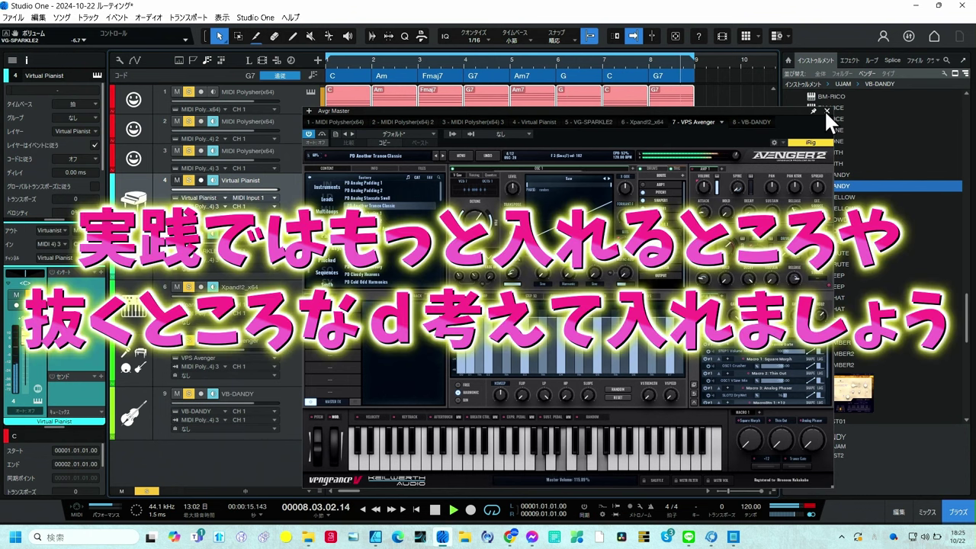
pyautogui.click(827, 110)
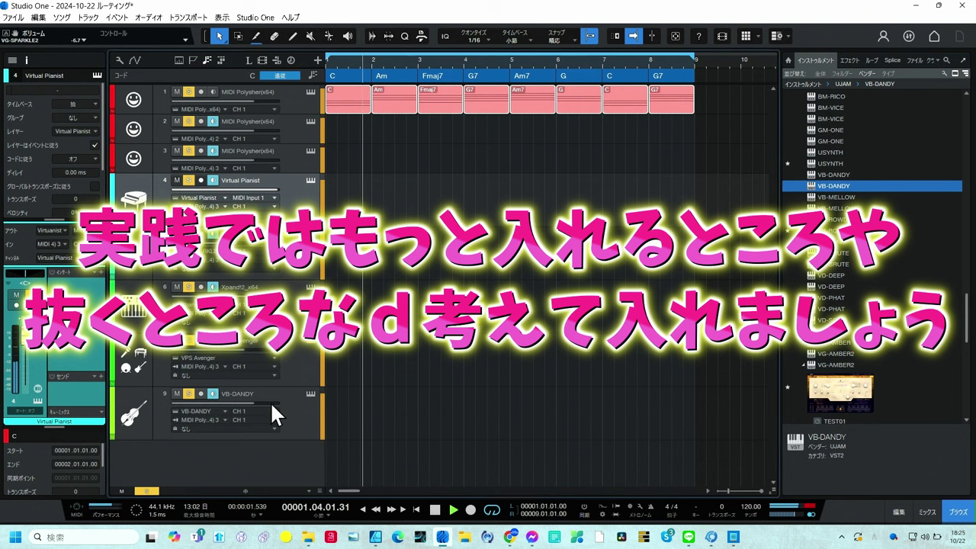
# Step: Open the VB-DANDY instrument and step through its bass styles to Groove Machine during playback
pyautogui.click(310, 393)
pyautogui.click(310, 394)
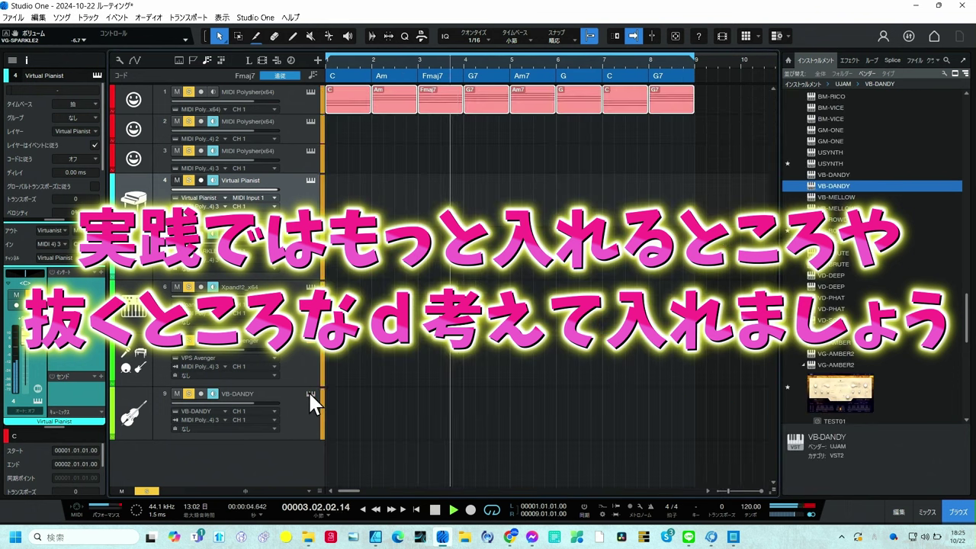
pyautogui.click(310, 394)
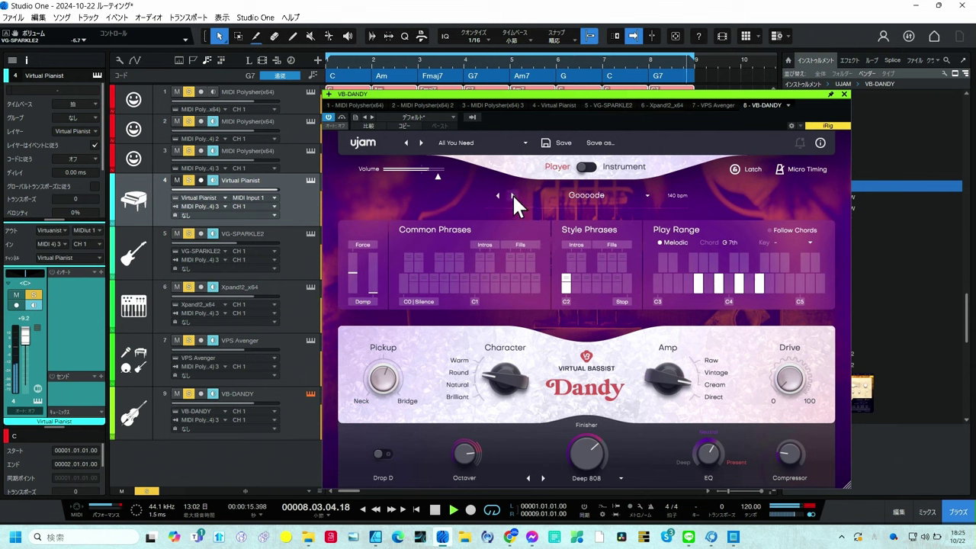
pyautogui.click(512, 195)
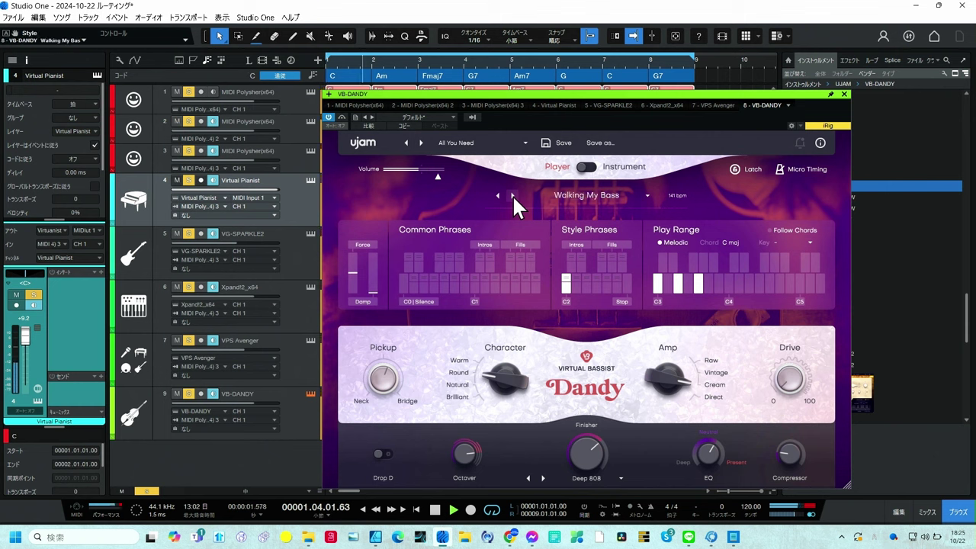
pyautogui.click(512, 195)
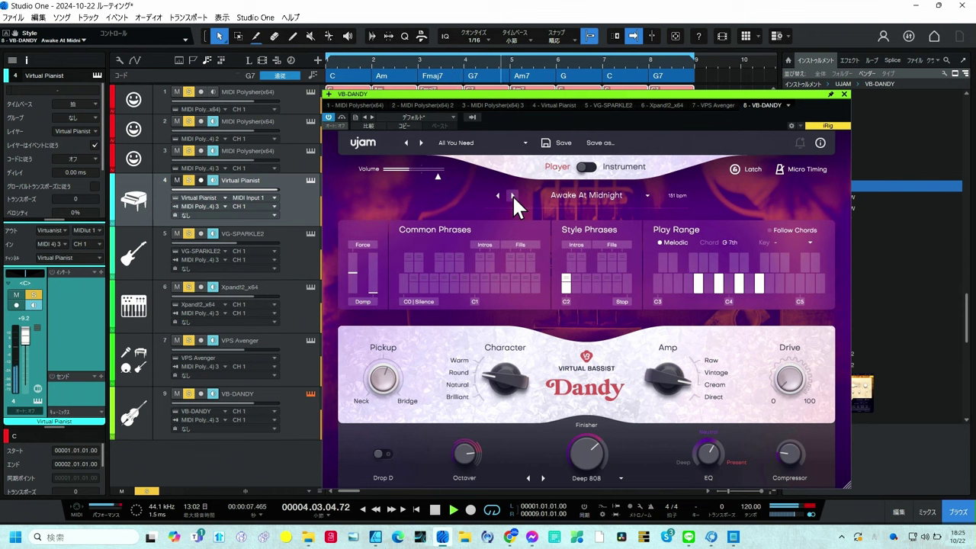
pyautogui.click(512, 196)
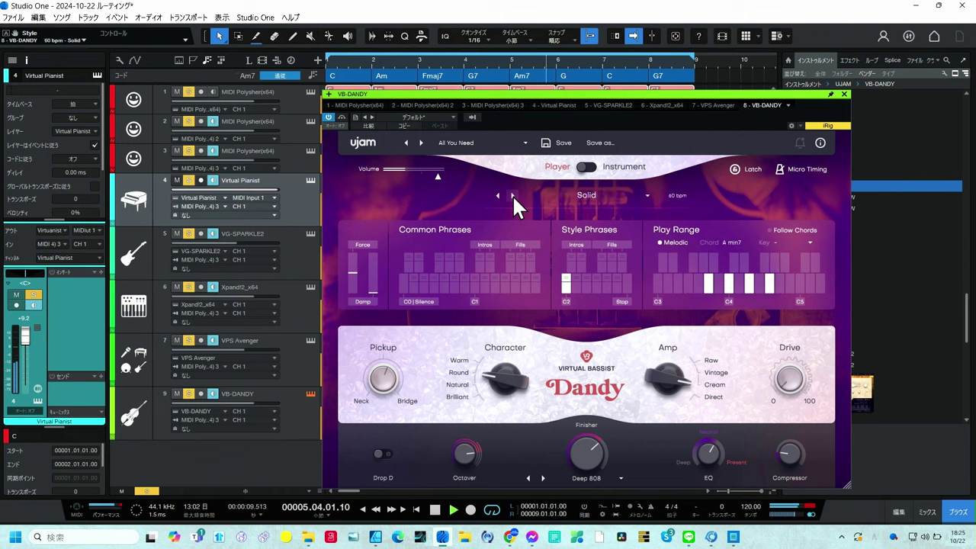
pyautogui.click(513, 195)
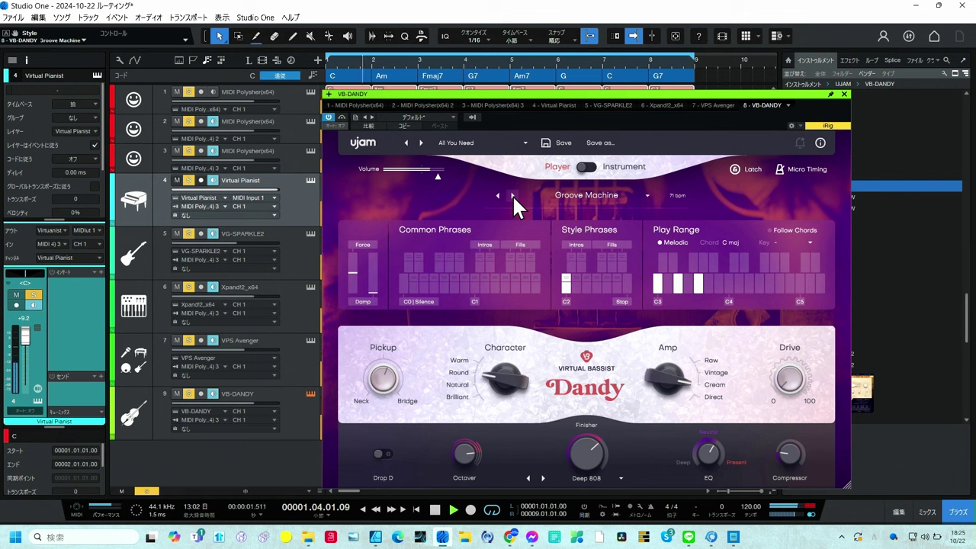
# Step: Continue auditioning the VB-DANDY styles up to Free The Bass and close the instrument
pyautogui.click(512, 194)
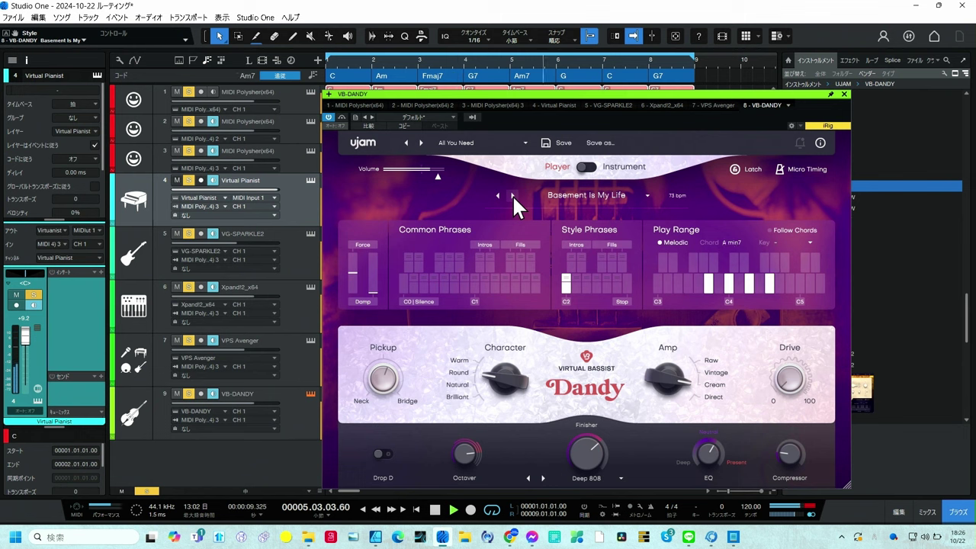
pyautogui.click(512, 194)
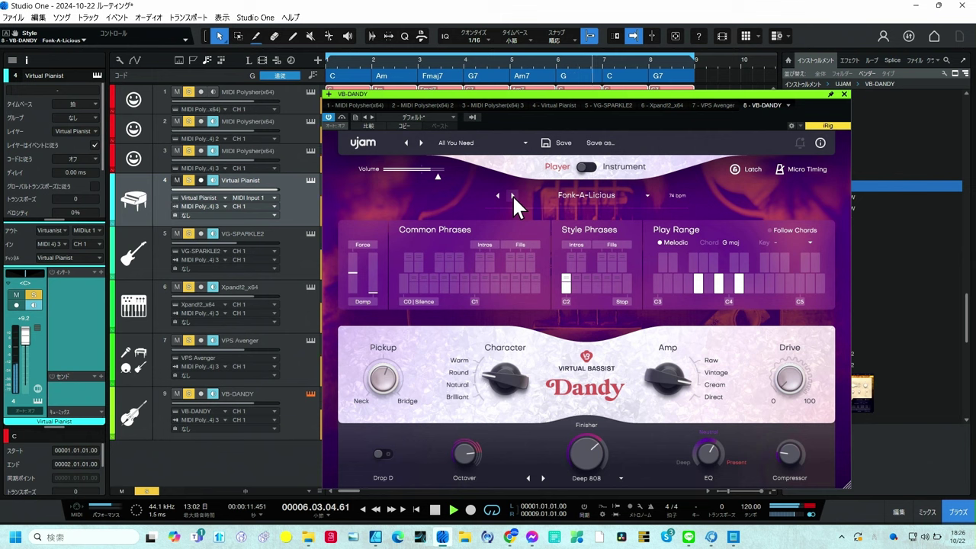
pyautogui.click(512, 194)
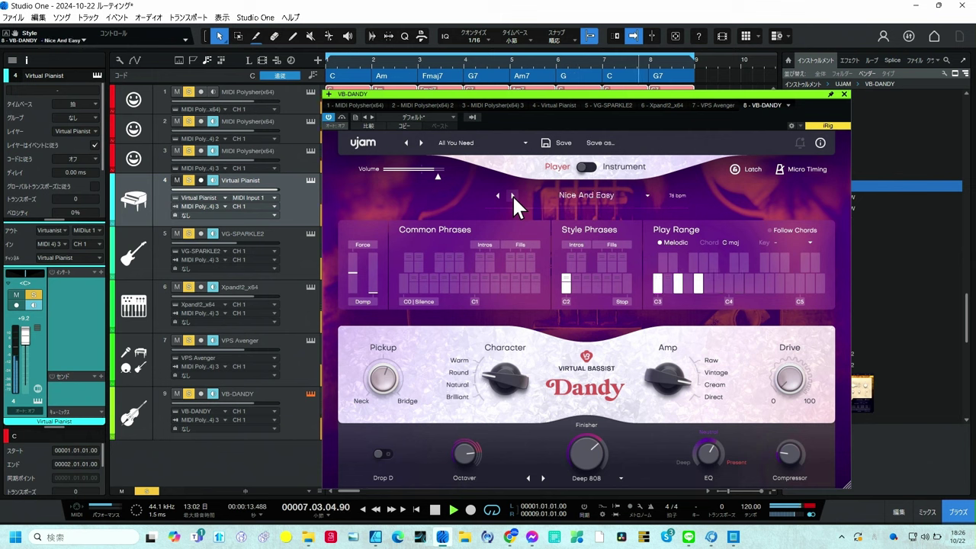
pyautogui.click(513, 194)
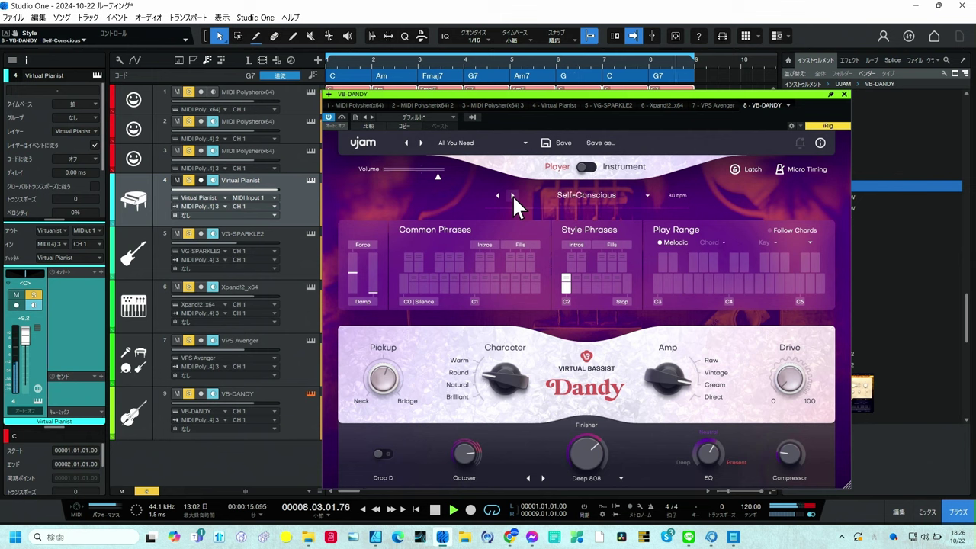
pyautogui.click(513, 195)
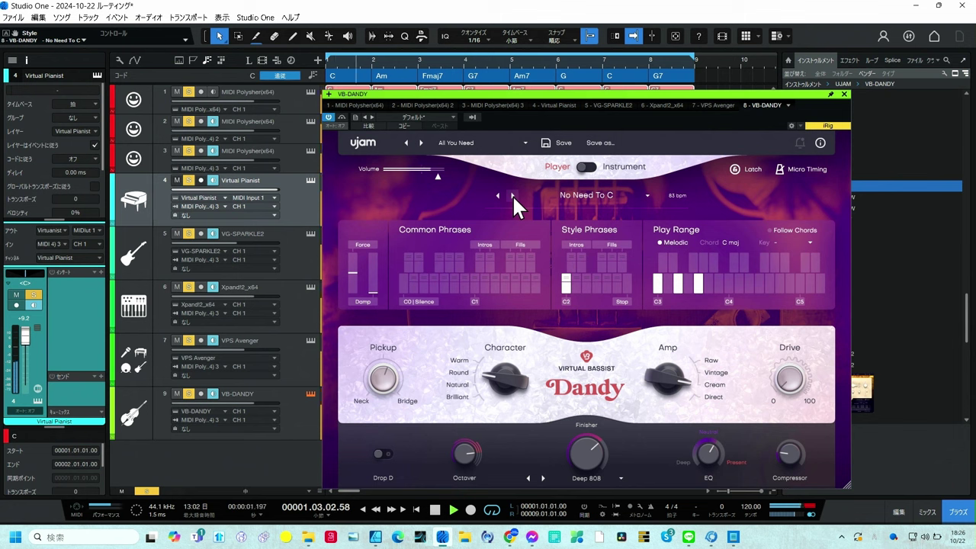
pyautogui.click(512, 195)
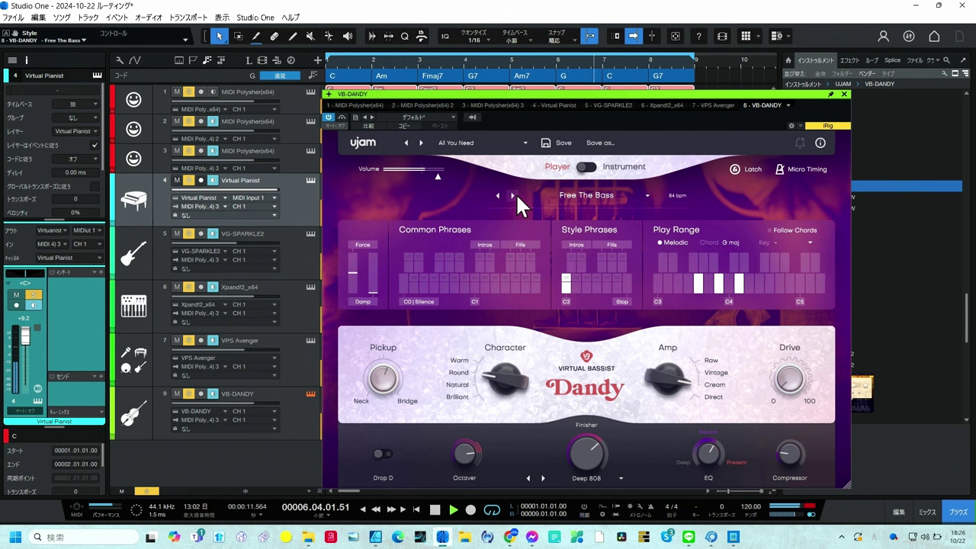
pyautogui.click(845, 94)
# Step: Show the mixer, raise the Virtual Pianist volume to +10.0, and lower the VG-SPARKLE2 volume to -13.0
pyautogui.press('F3')
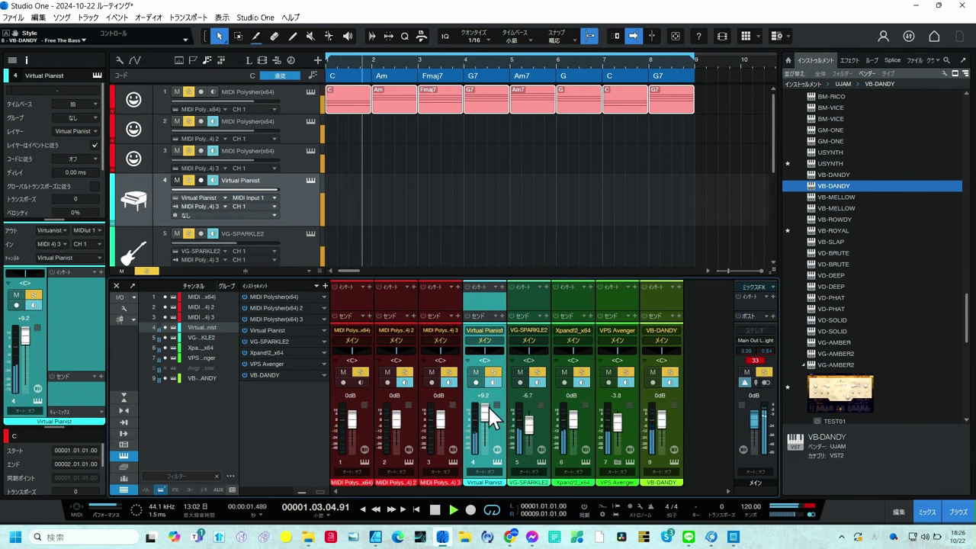
pyautogui.moveTo(489, 423); pyautogui.dragTo(488, 419)
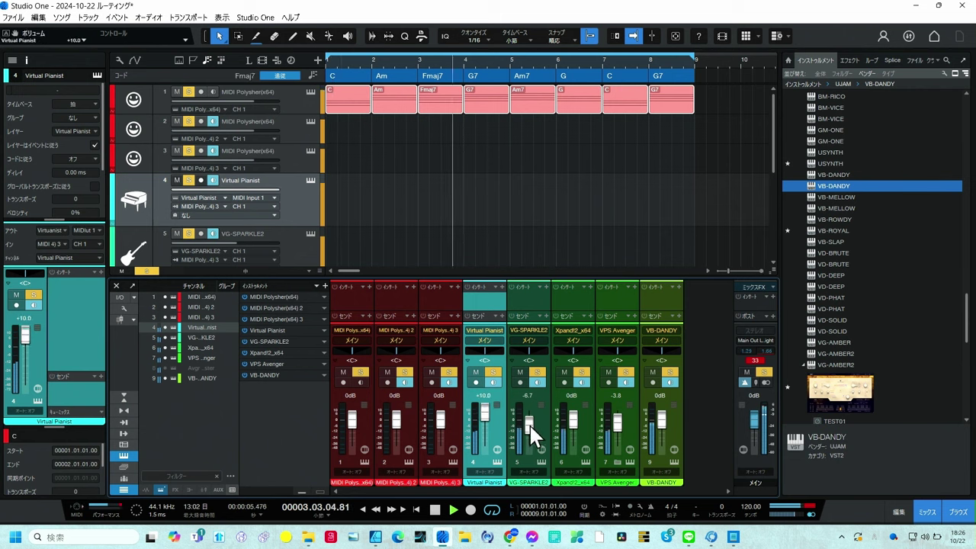
pyautogui.moveTo(529, 425); pyautogui.dragTo(534, 435)
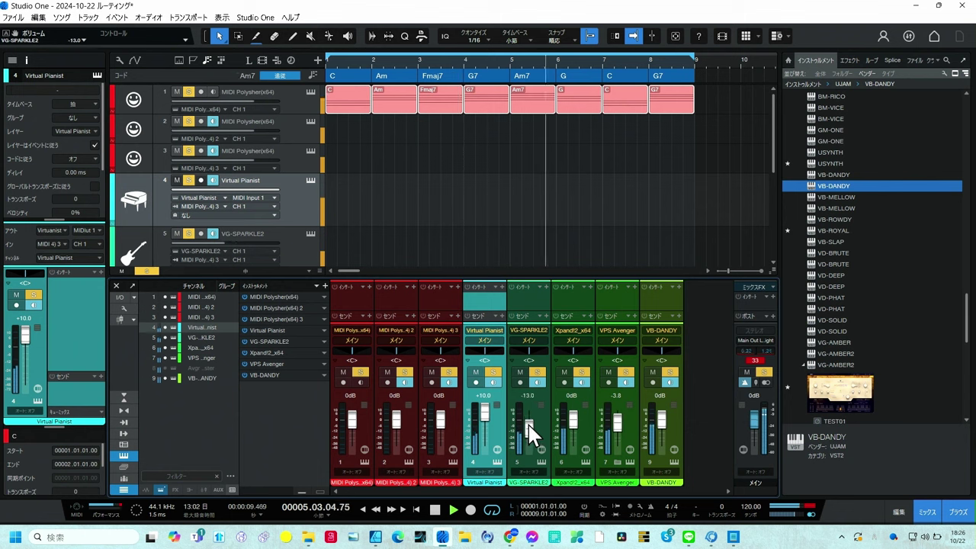
# Step: Set the mixer volumes to -14.3 for VG-SPARKLE2, -3.0 for Xpand!2, -5.6 for VPS Avenger and -1.7 for VB-DANDY, and stop playback
pyautogui.moveTo(529, 424); pyautogui.dragTo(529, 427)
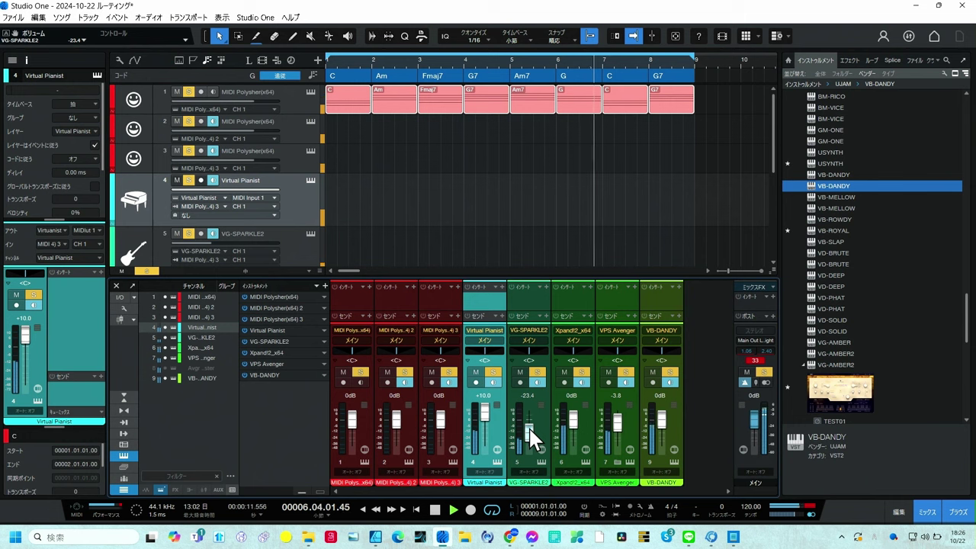
pyautogui.moveTo(574, 420); pyautogui.dragTo(575, 423)
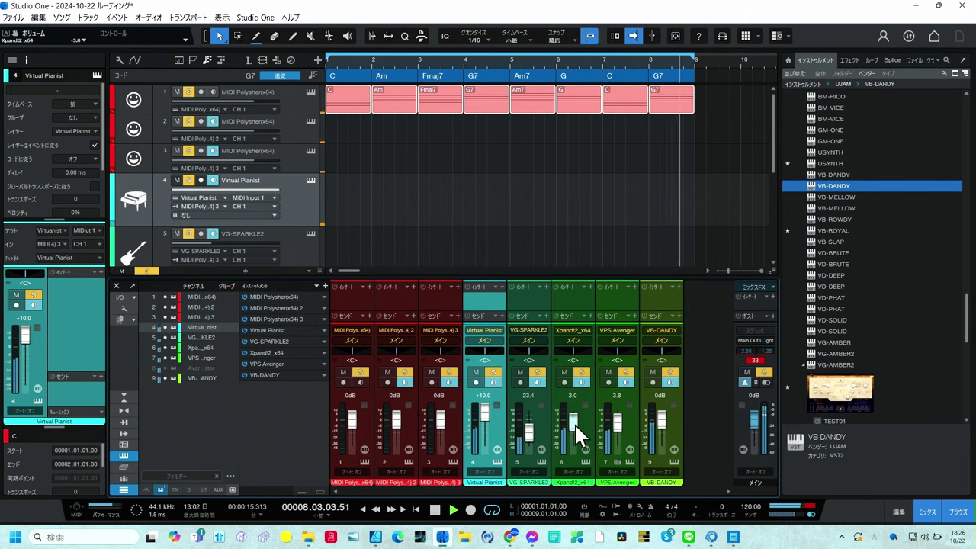
pyautogui.moveTo(621, 422); pyautogui.dragTo(620, 424)
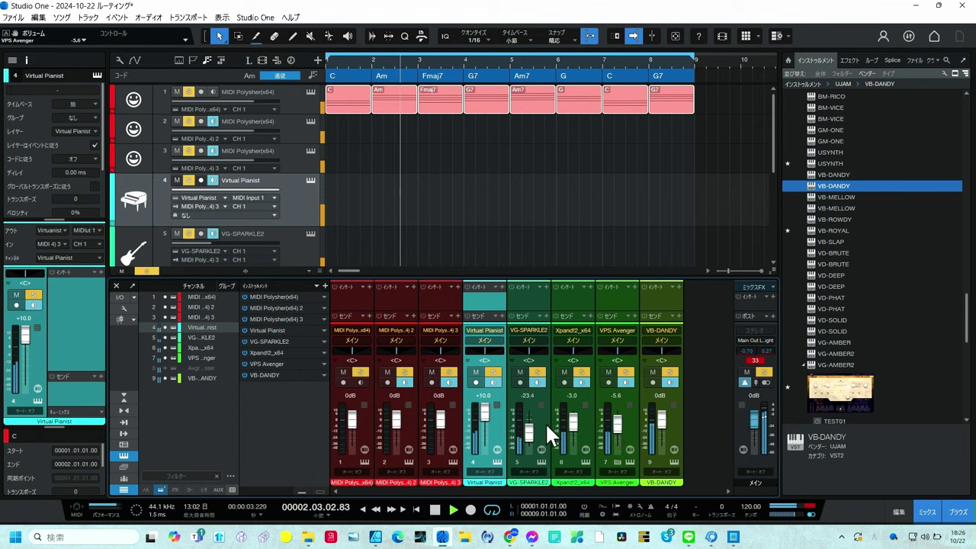
pyautogui.moveTo(531, 429); pyautogui.dragTo(530, 428)
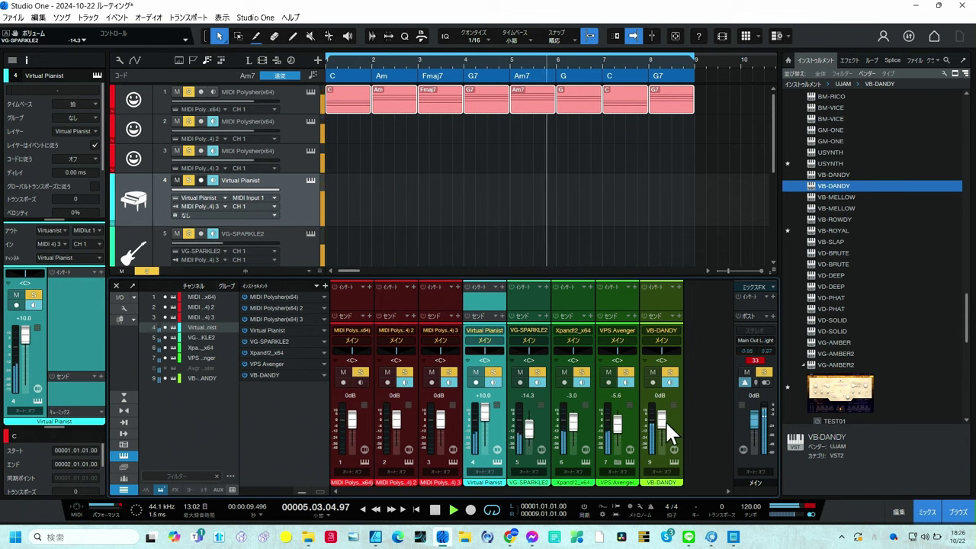
pyautogui.moveTo(664, 419); pyautogui.dragTo(664, 421)
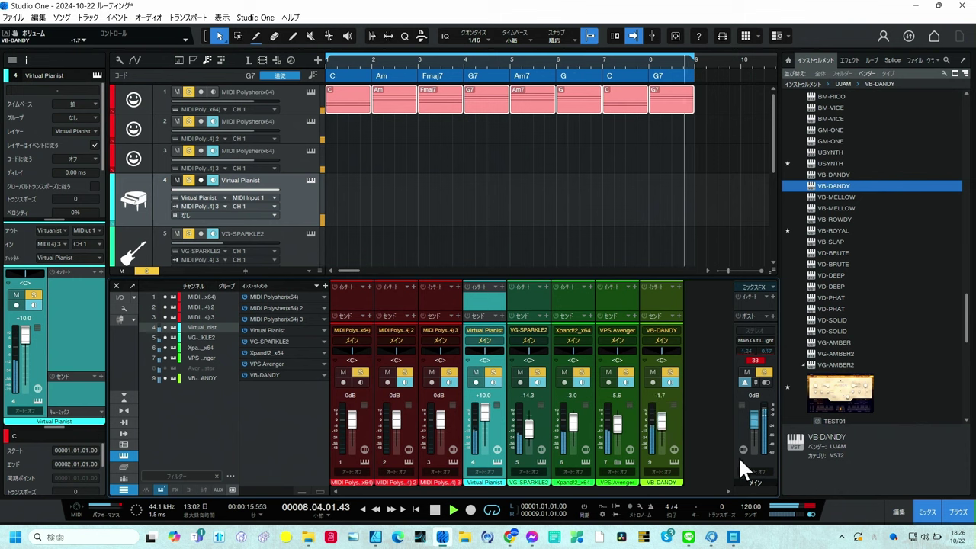
pyautogui.press('space')
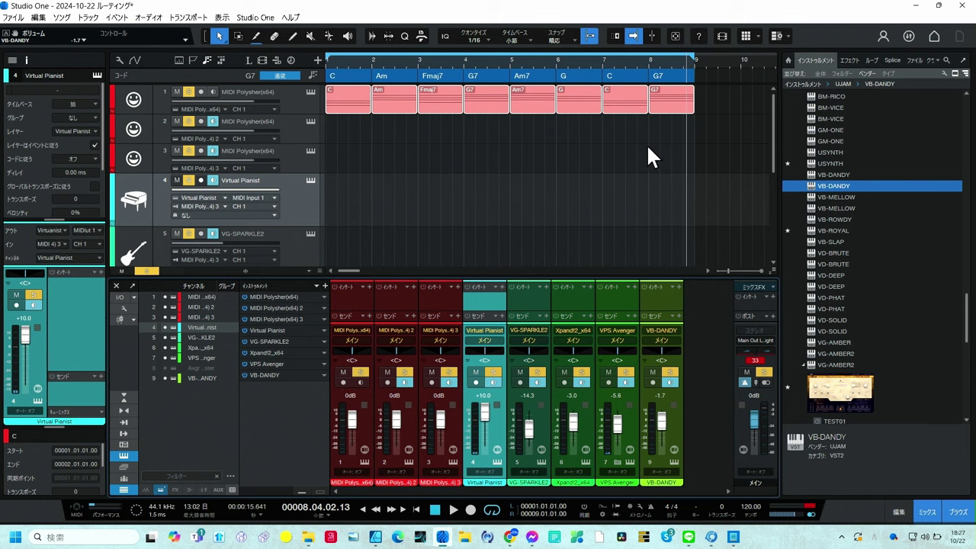
# Step: Change the chord track's bar 7 chord to Am7 and its bar 8 chord to G7 sus4 in the chord selector
pyautogui.doubleClick(626, 74)
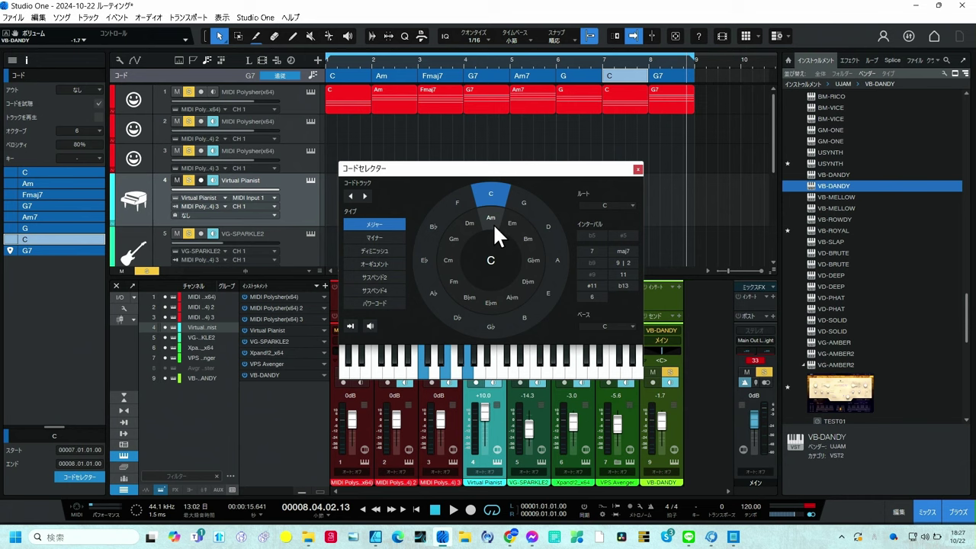
pyautogui.click(492, 219)
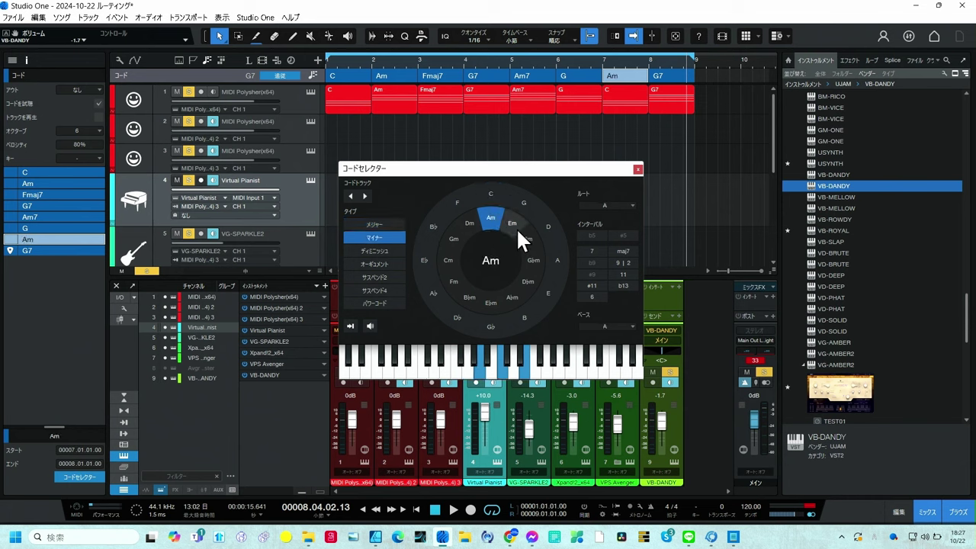
pyautogui.click(592, 252)
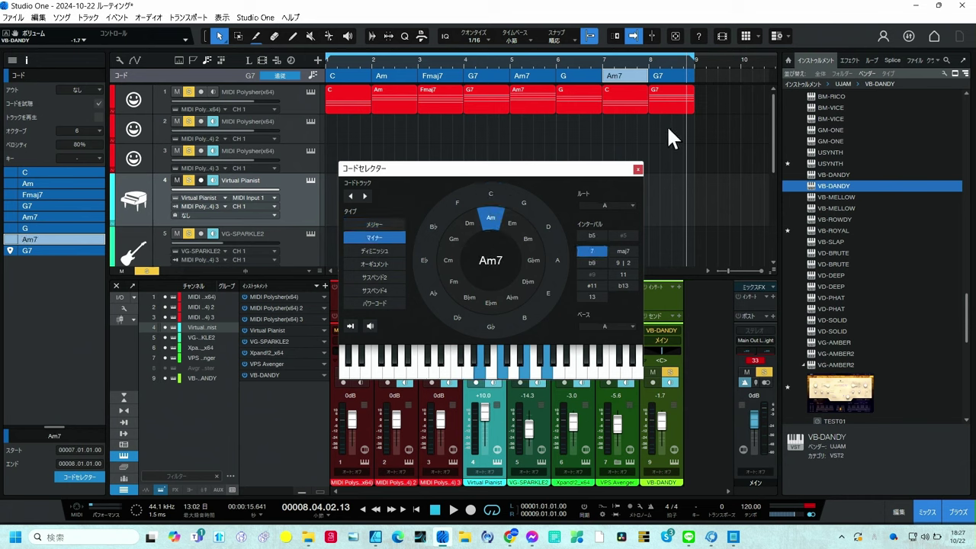
pyautogui.click(671, 75)
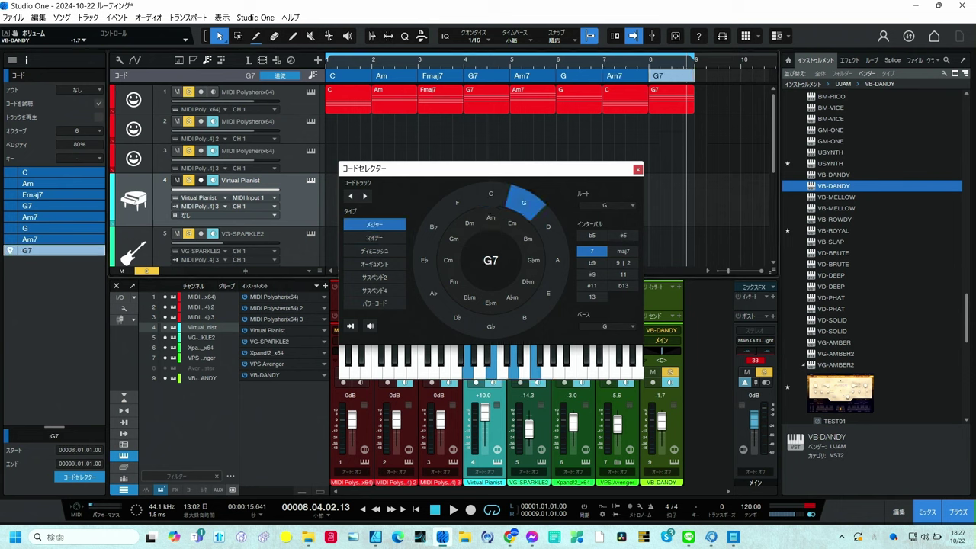
pyautogui.click(380, 290)
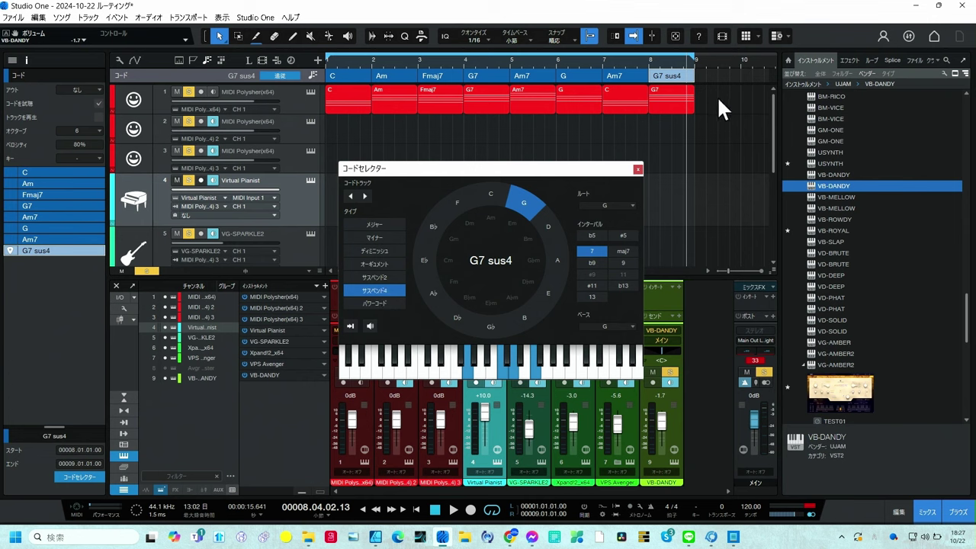
# Step: Select all eight chords on the chord track and transpose them by 3 semitones
pyautogui.click(720, 73)
pyautogui.moveTo(720, 72); pyautogui.dragTo(616, 67)
pyautogui.moveTo(418, 36); pyautogui.dragTo(349, 28)
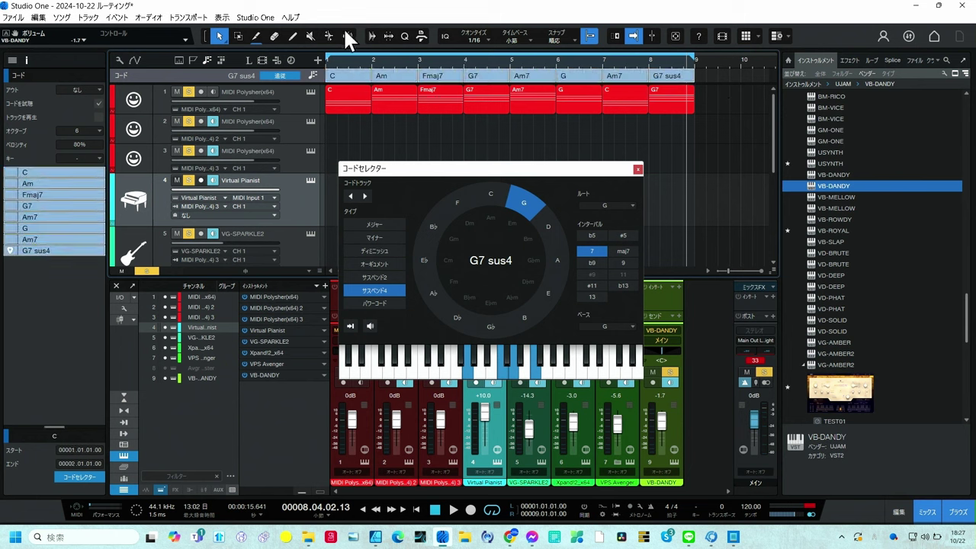
pyautogui.rightClick(351, 71)
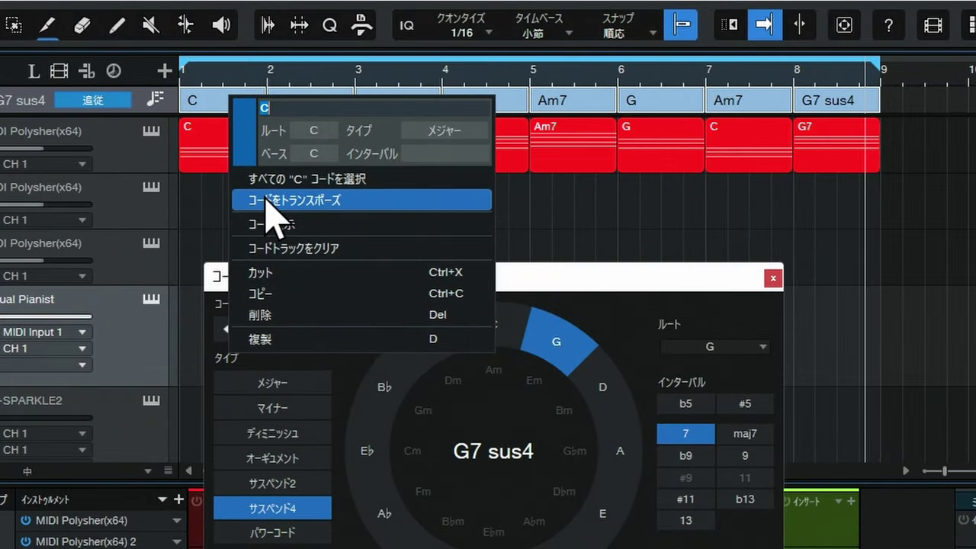
pyautogui.click(265, 201)
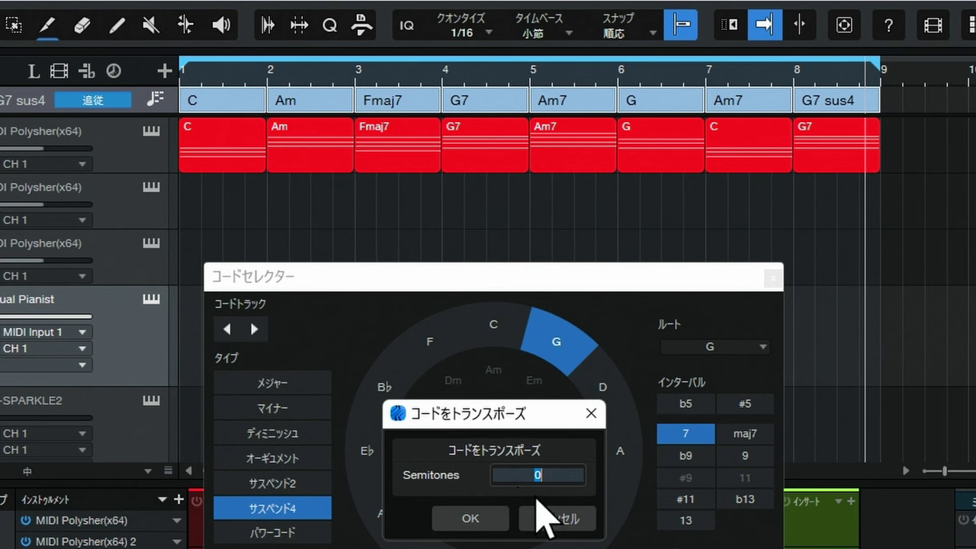
pyautogui.write('3')
pyautogui.press('Return')
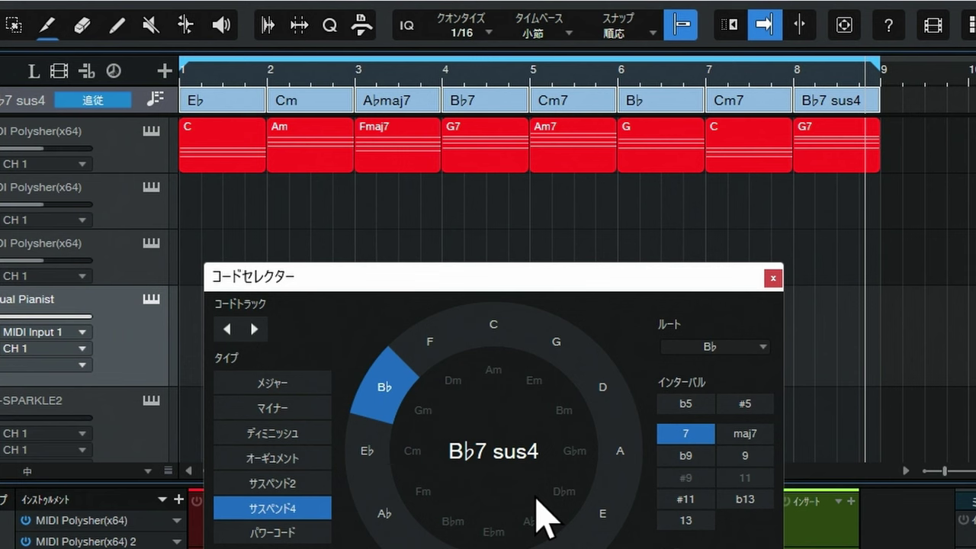
# Step: Replace the old chord events on the first MIDI Polysher track with the transposed chord track's chords and play through the progression
pyautogui.moveTo(904, 169); pyautogui.dragTo(277, 135)
pyautogui.press('Delete')
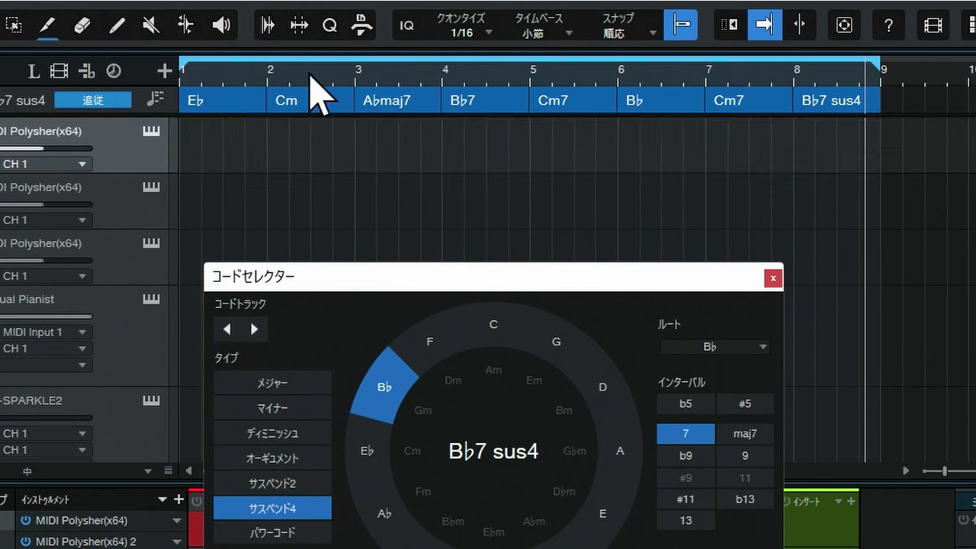
pyautogui.moveTo(905, 119); pyautogui.dragTo(230, 136)
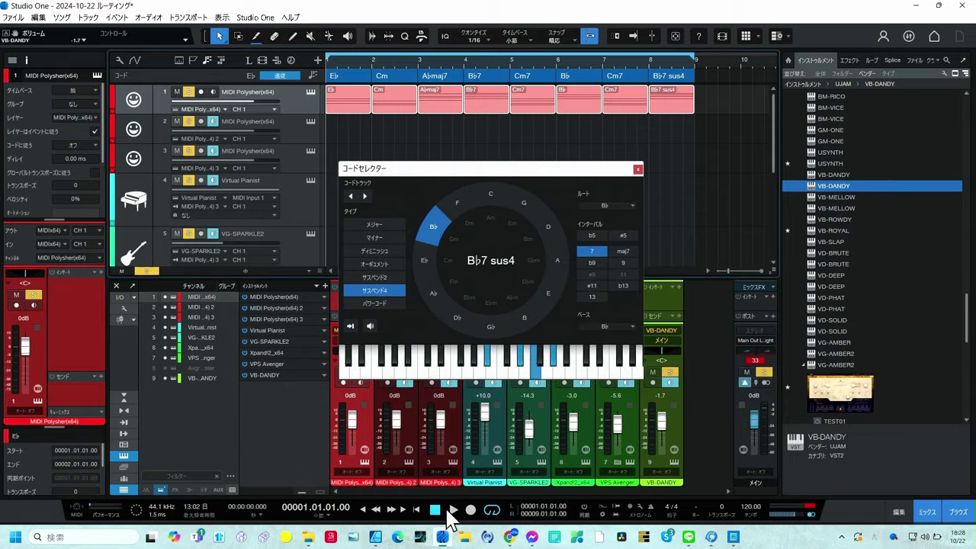
pyautogui.click(452, 511)
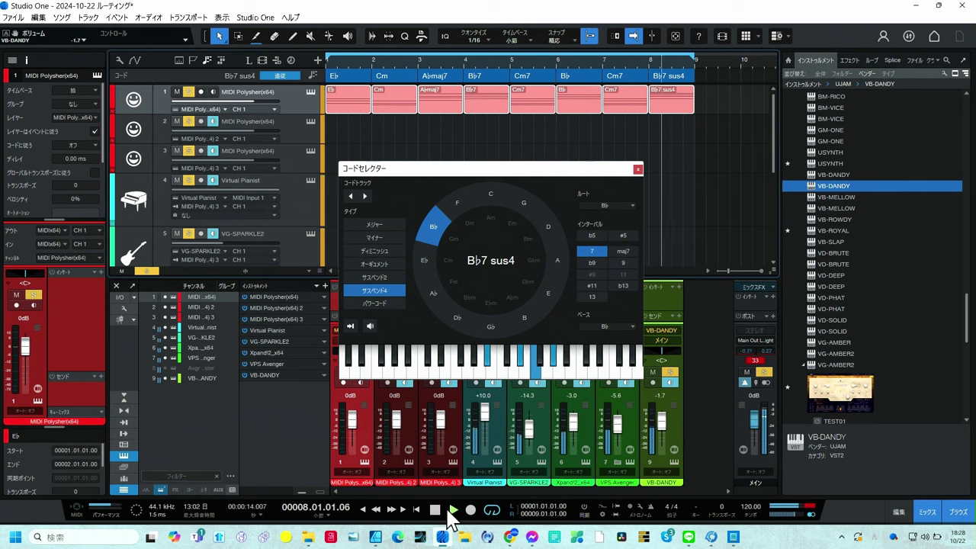
pyautogui.press('space')
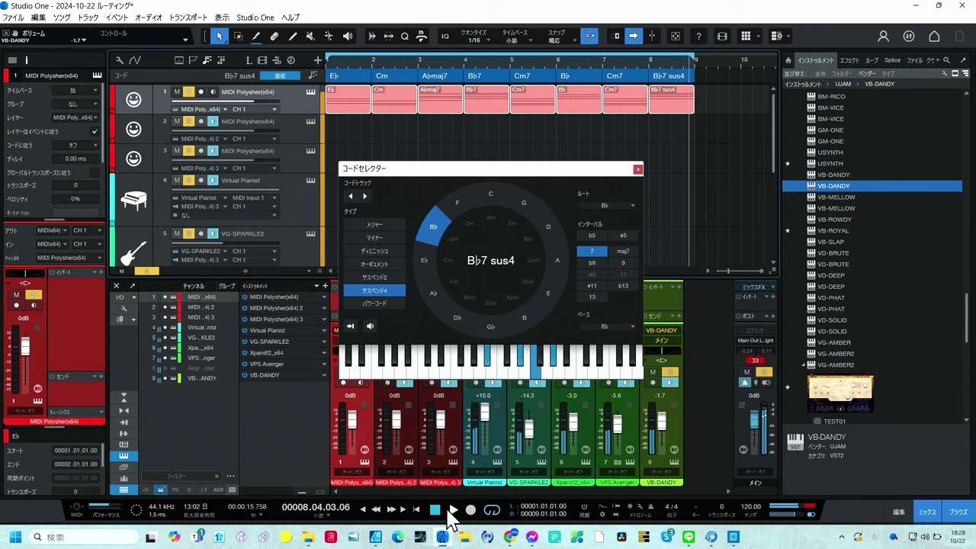